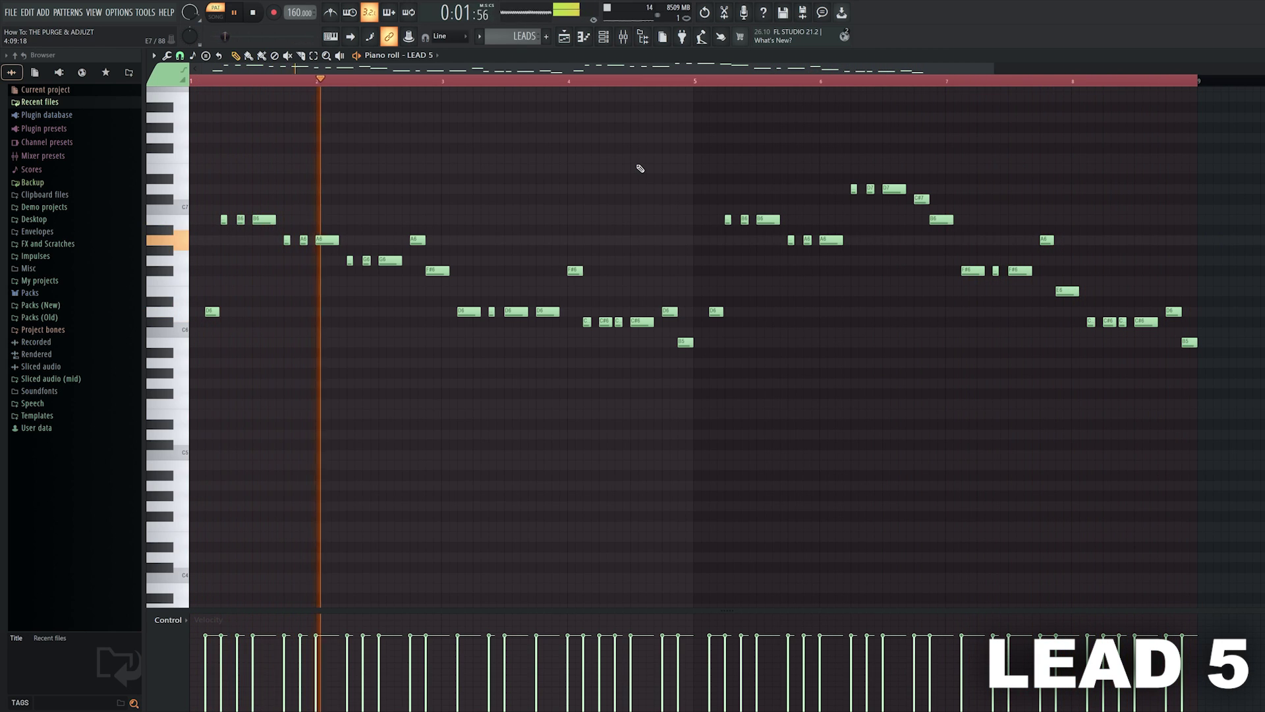
Play back the Lead 5, Pad 1, Reese Bass and Arp 2 patterns in the piano roll and examine their notes
key(KP_Add)
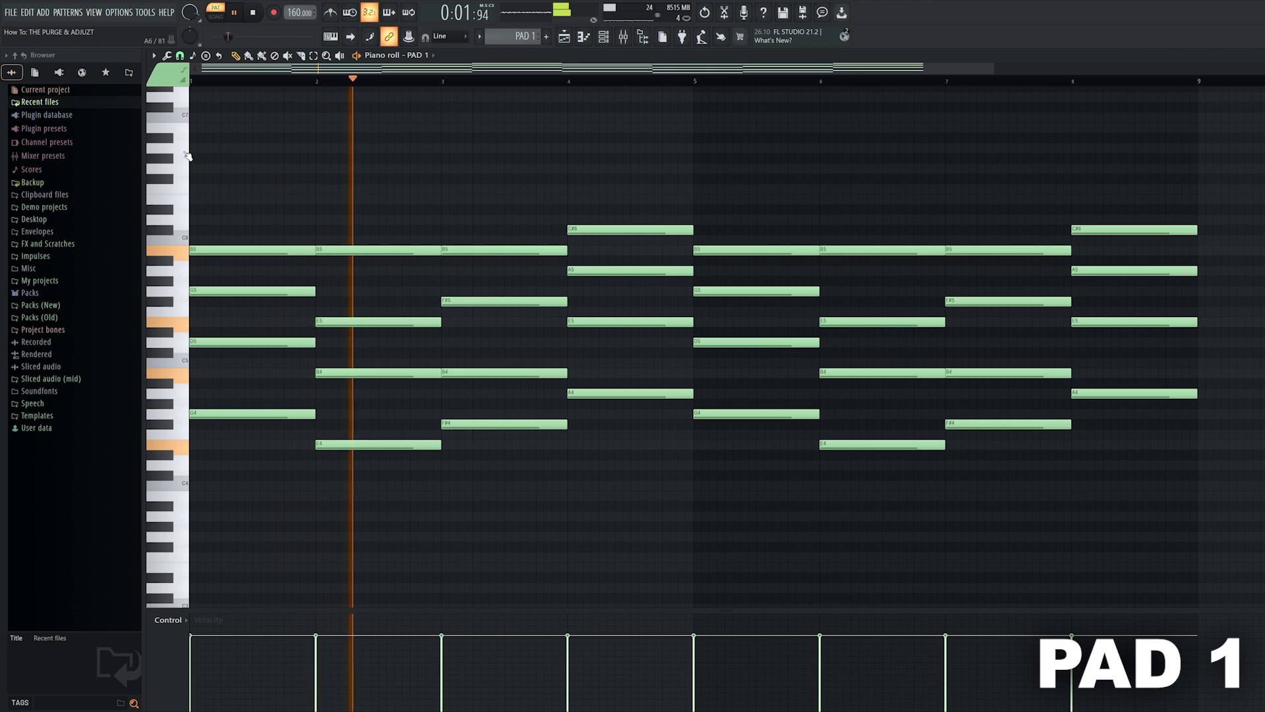
scroll(186, 155, up, 1)
scroll(308, 185, down, 1)
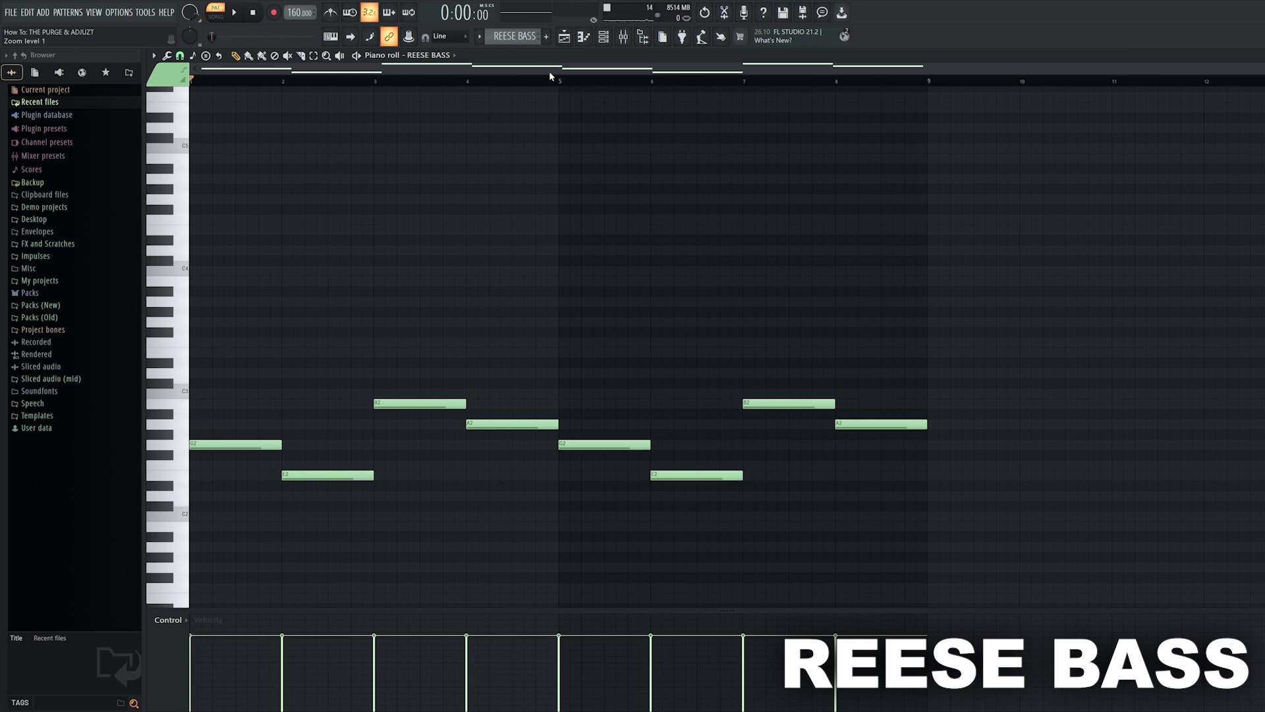
key(space)
click(235, 12)
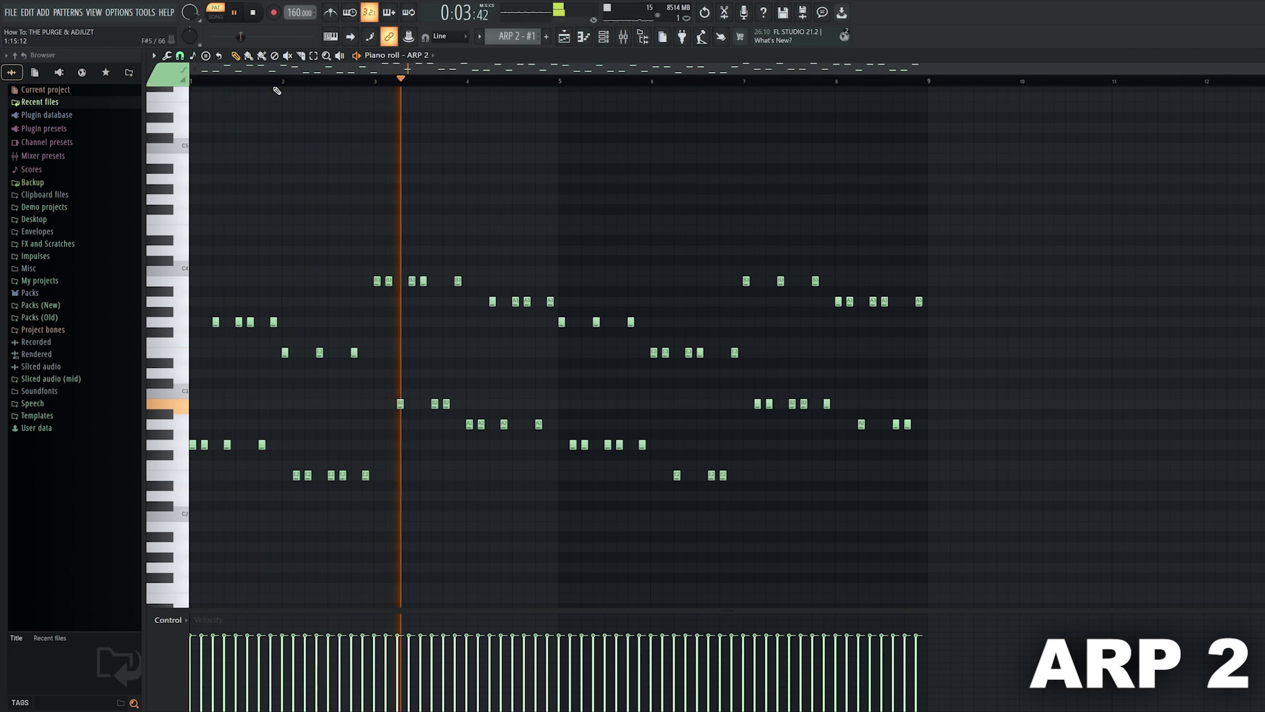
scroll(208, 176, up, 1)
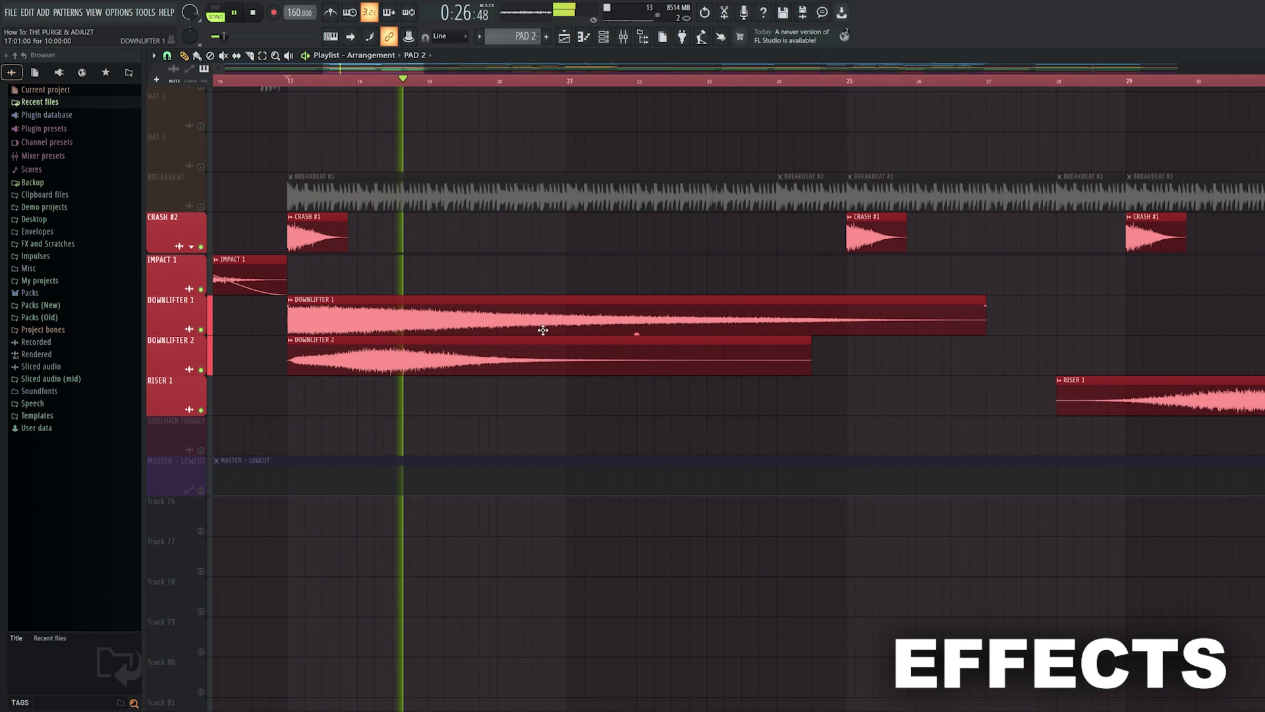
Audition the crash, downlifter and riser effects in the playlist, moving playback to bar 29
scroll(534, 333, down, 3)
scroll(983, 310, up, 2)
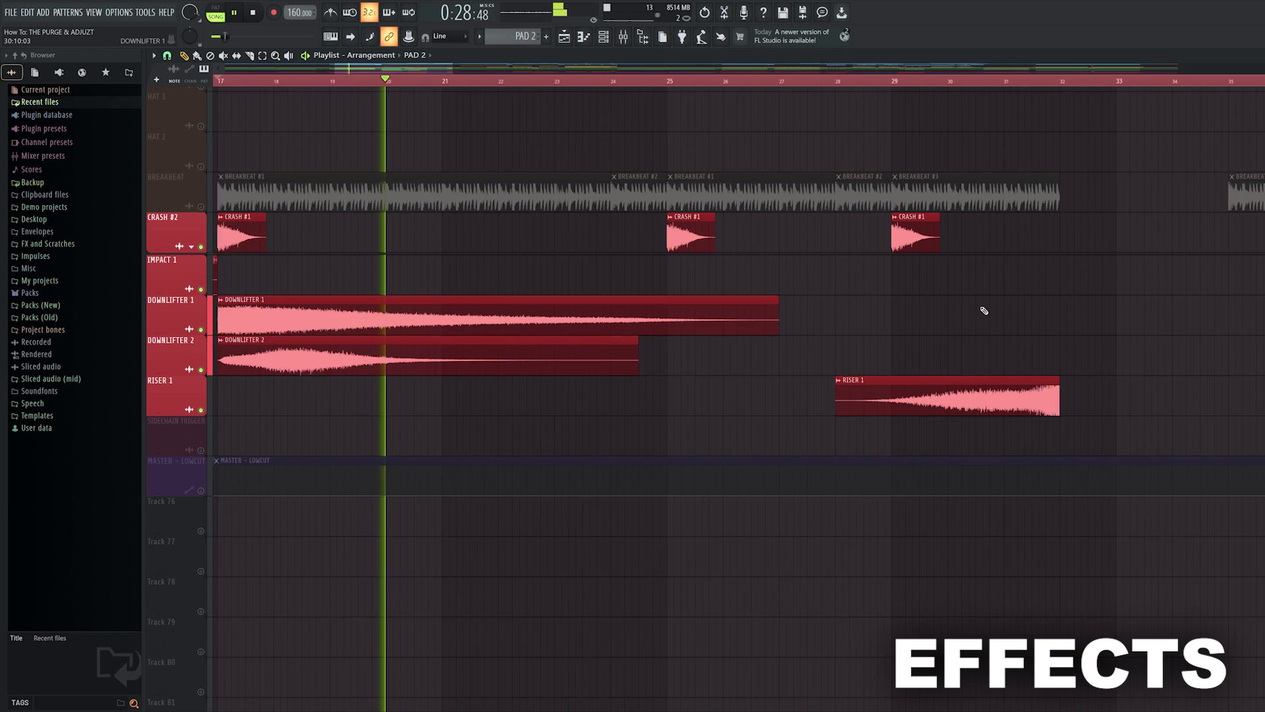
click(890, 81)
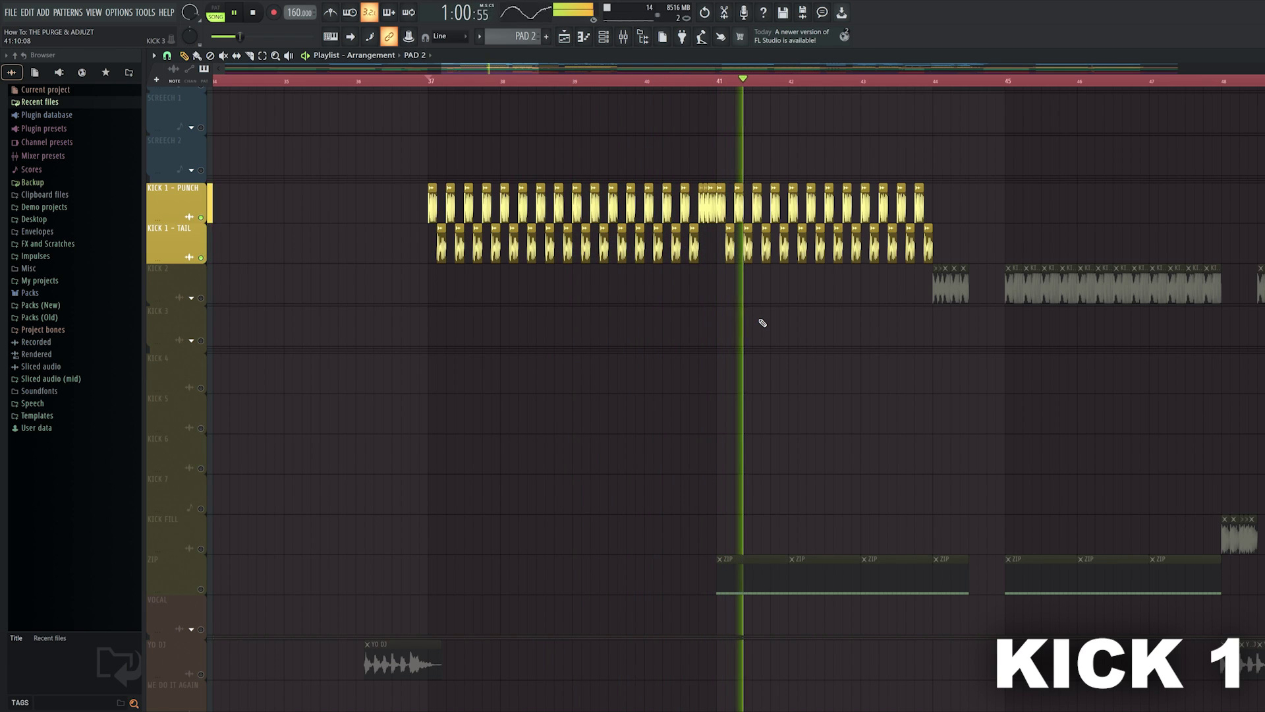
Audition the isolated kick tracks and the Screech 2 layers across the drops in the playlist
key(space)
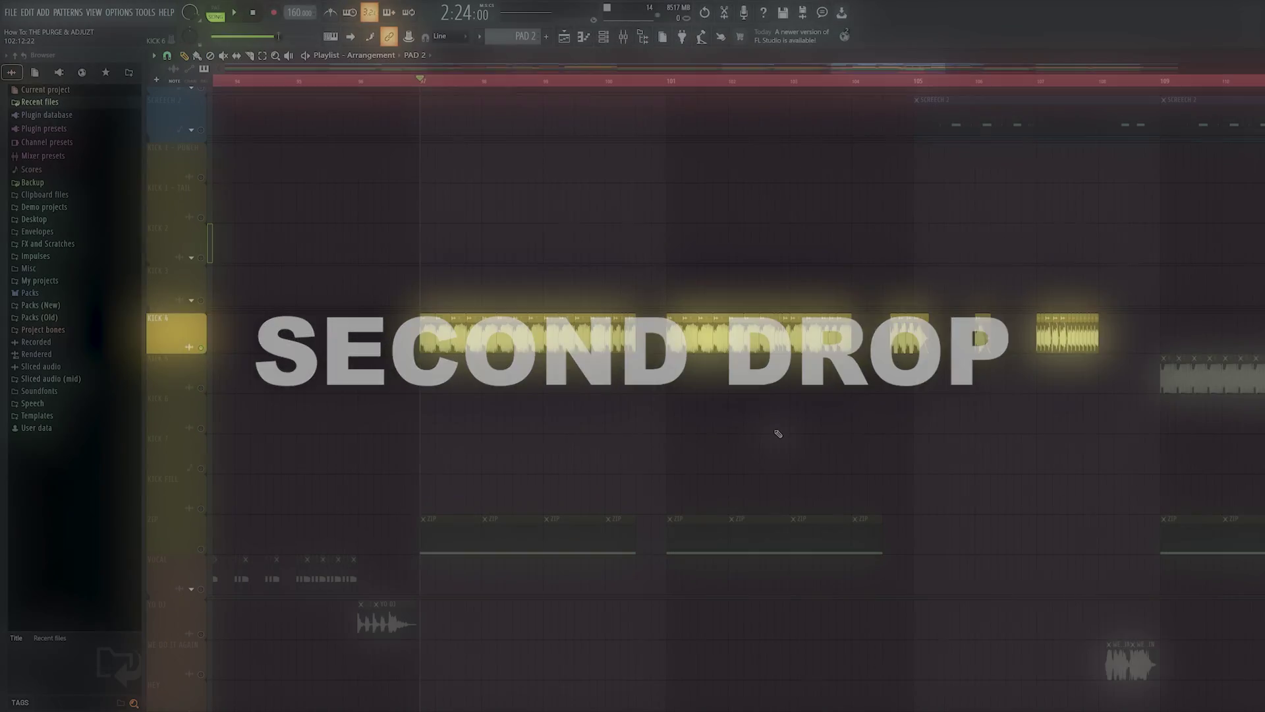
key(space)
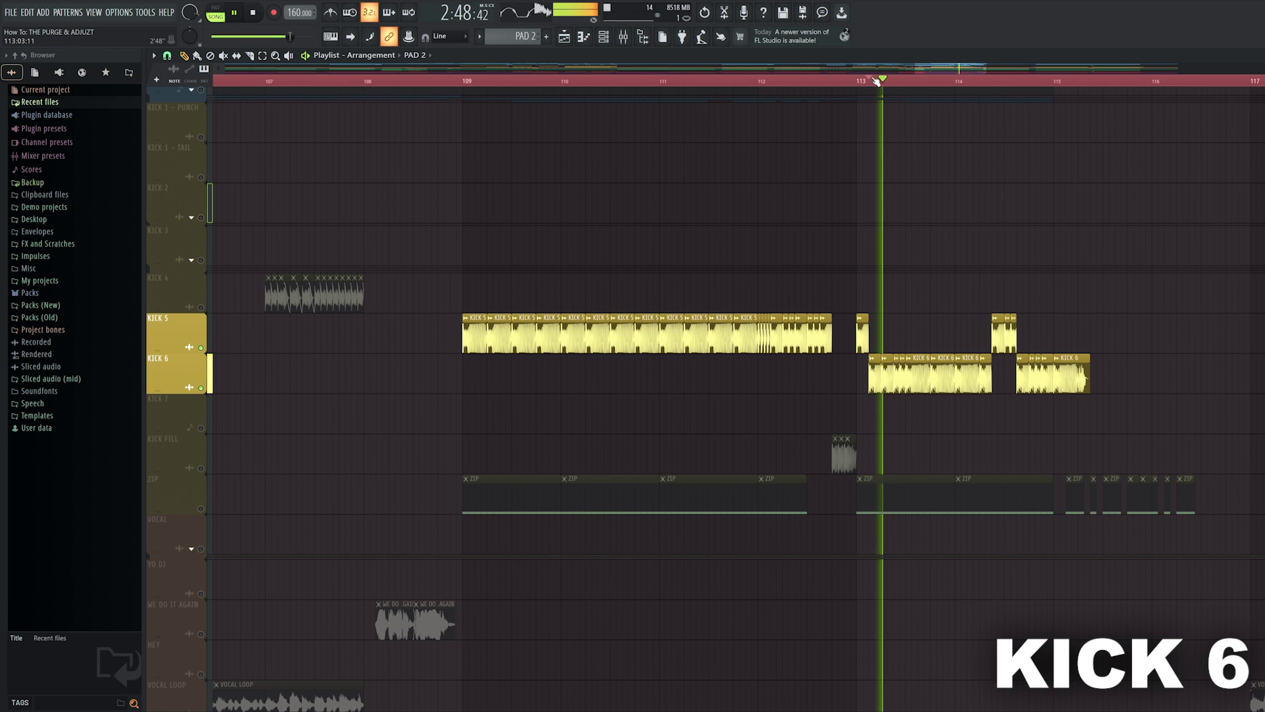
key(space)
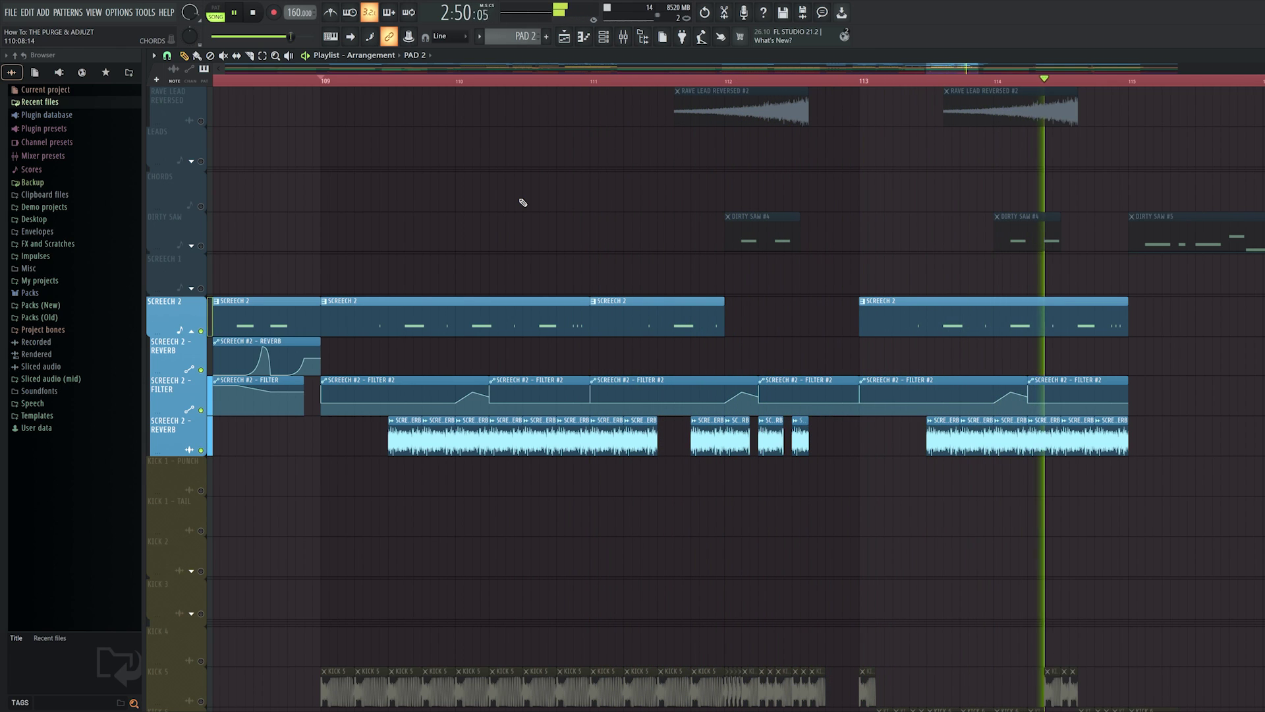
key(space)
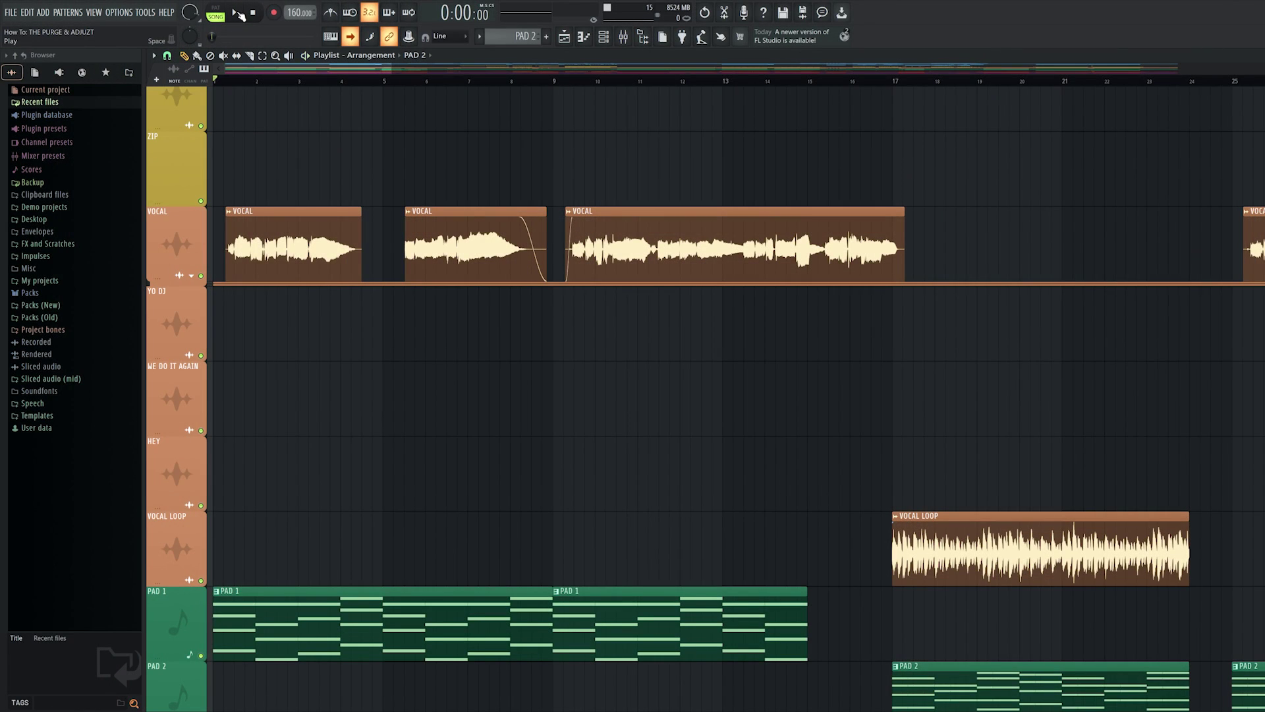
Play the full arrangement from the start and examine the vocal and synth tracks through the intro and build-up
click(237, 13)
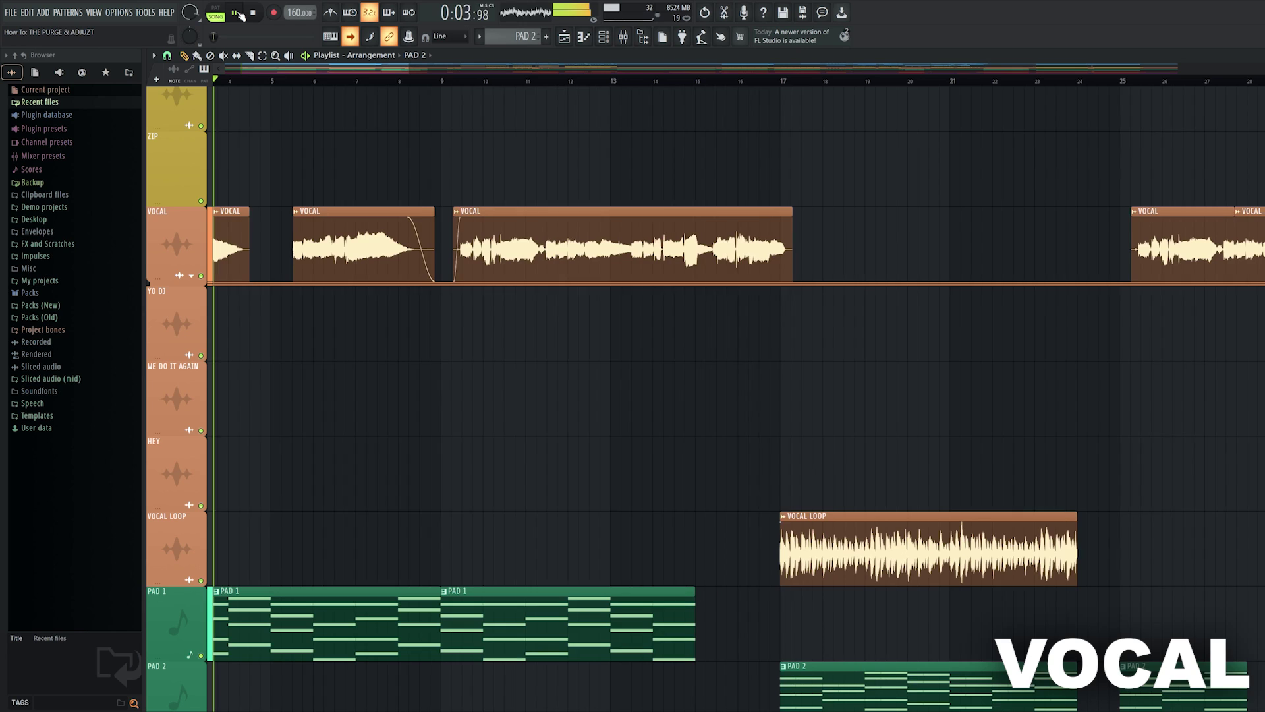
scroll(305, 80, down, 6)
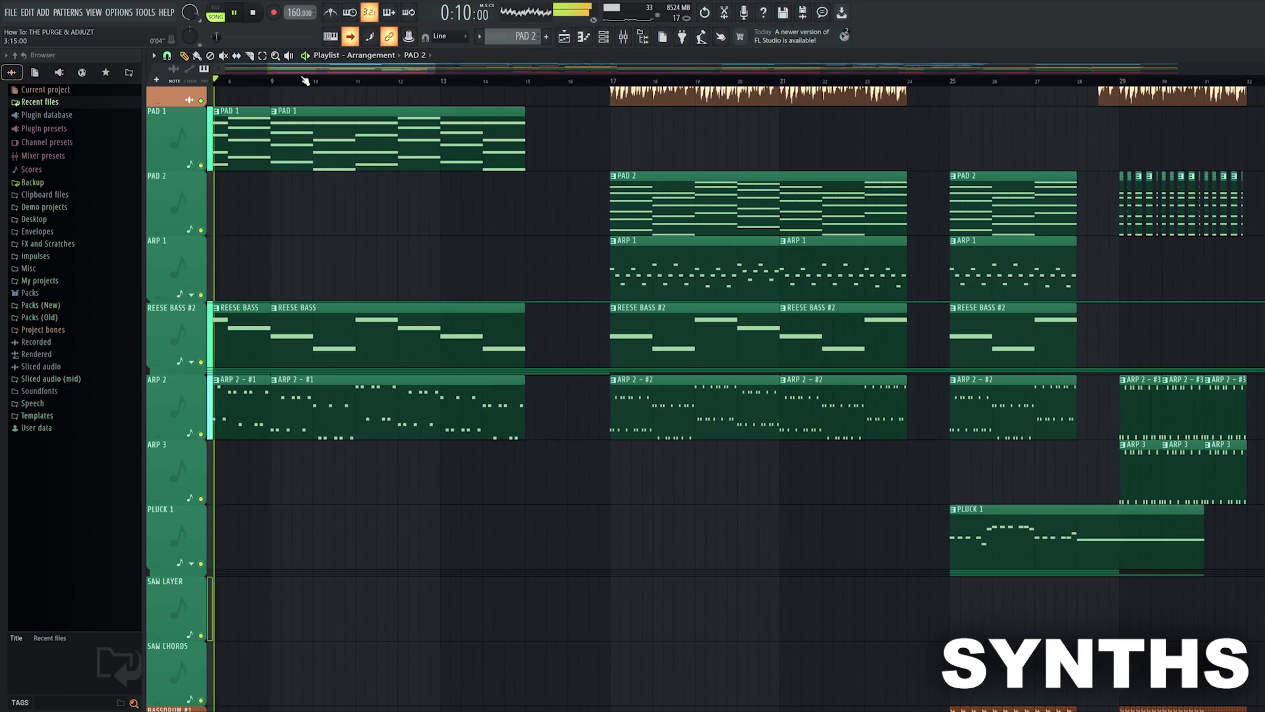
scroll(264, 81, down, 6)
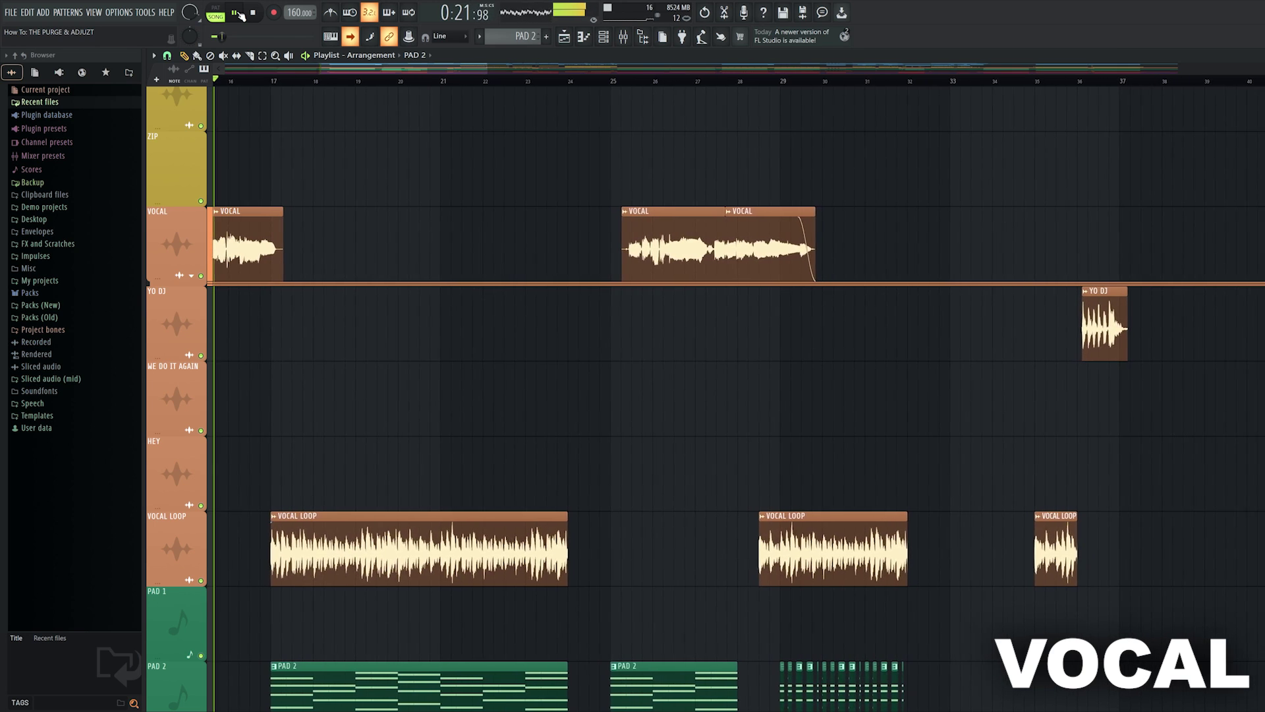
scroll(291, 166, down, 10)
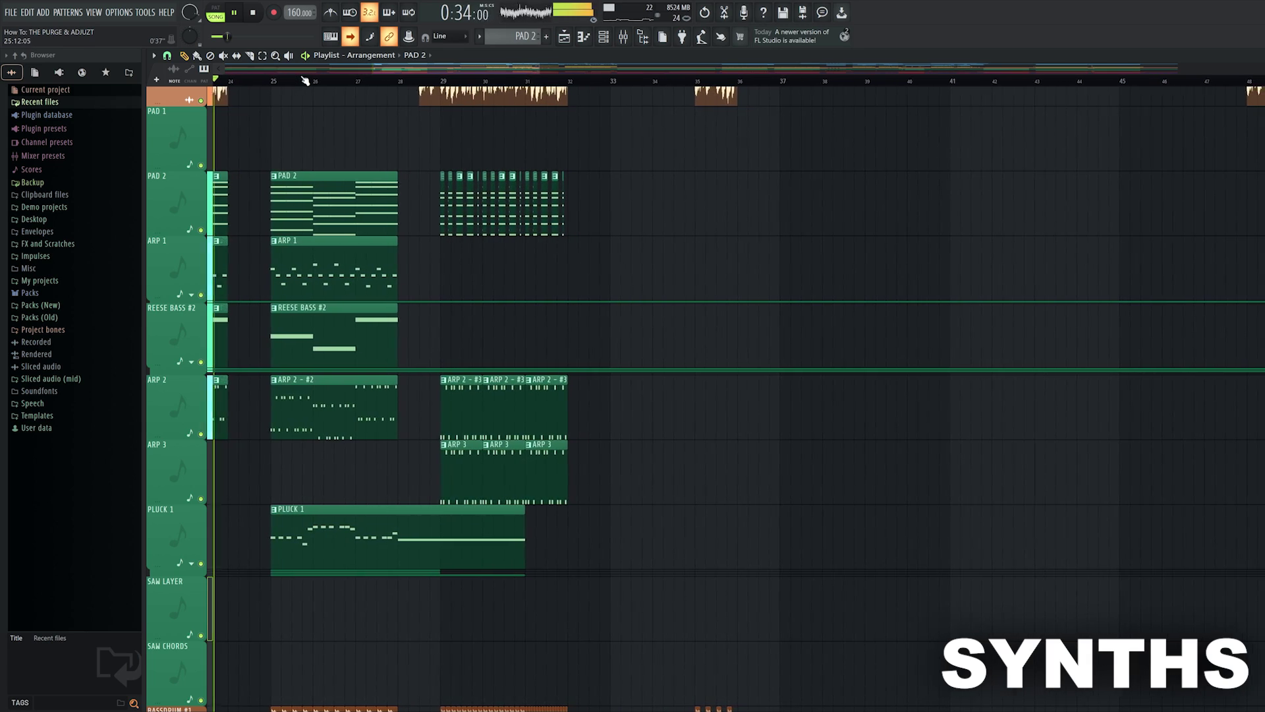
scroll(299, 85, down, 10)
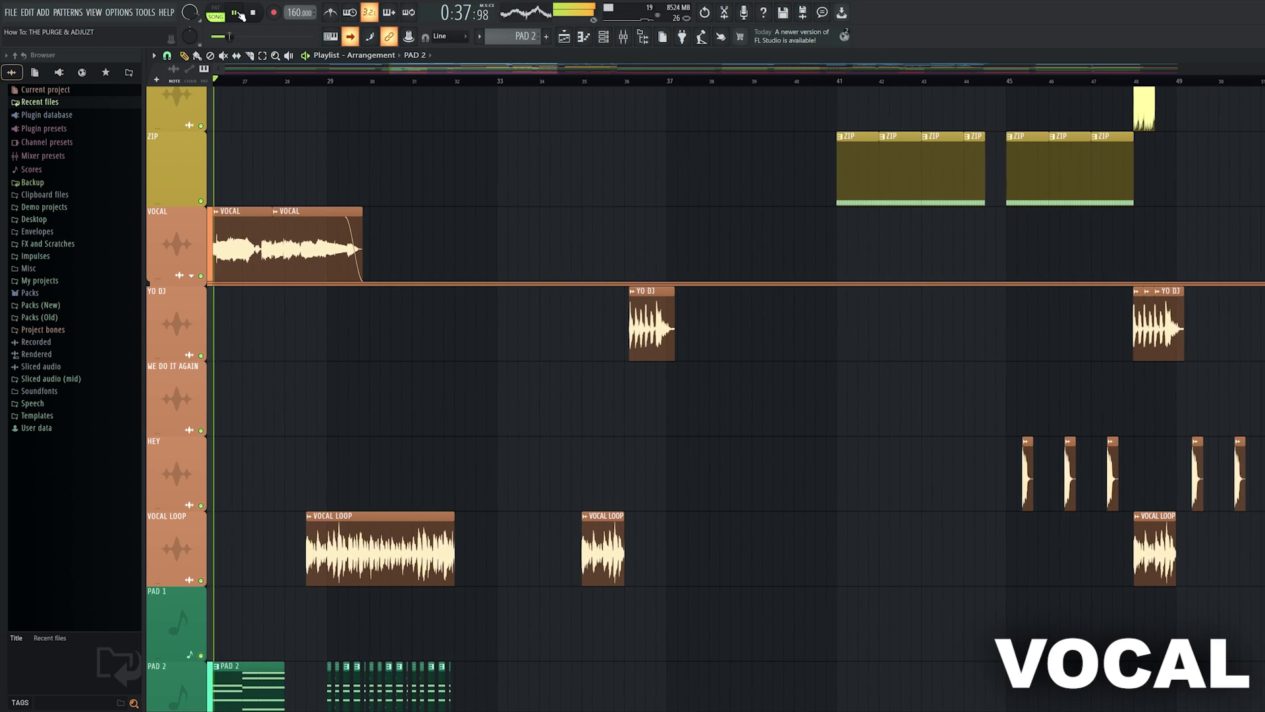
scroll(305, 83, down, 6)
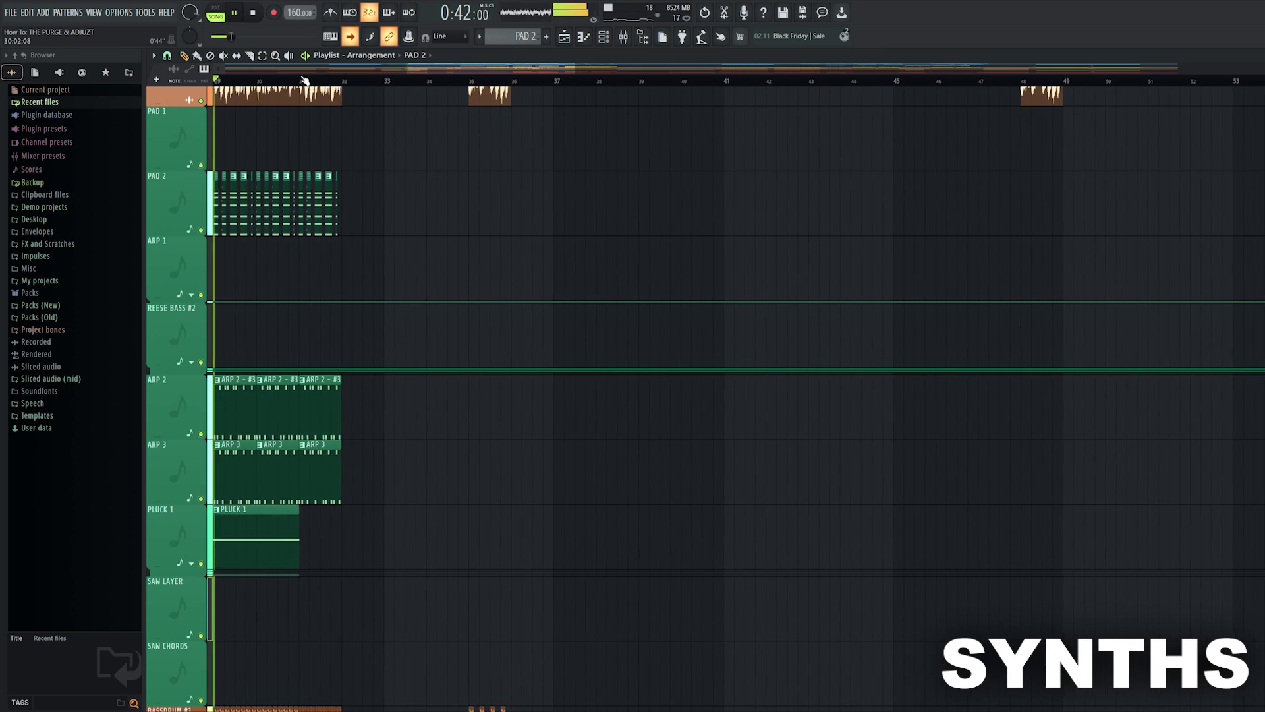
Examine the lead and kick tracks as the first drop plays from about bar 37 to bar 60
scroll(300, 119, down, 5)
scroll(290, 166, down, 5)
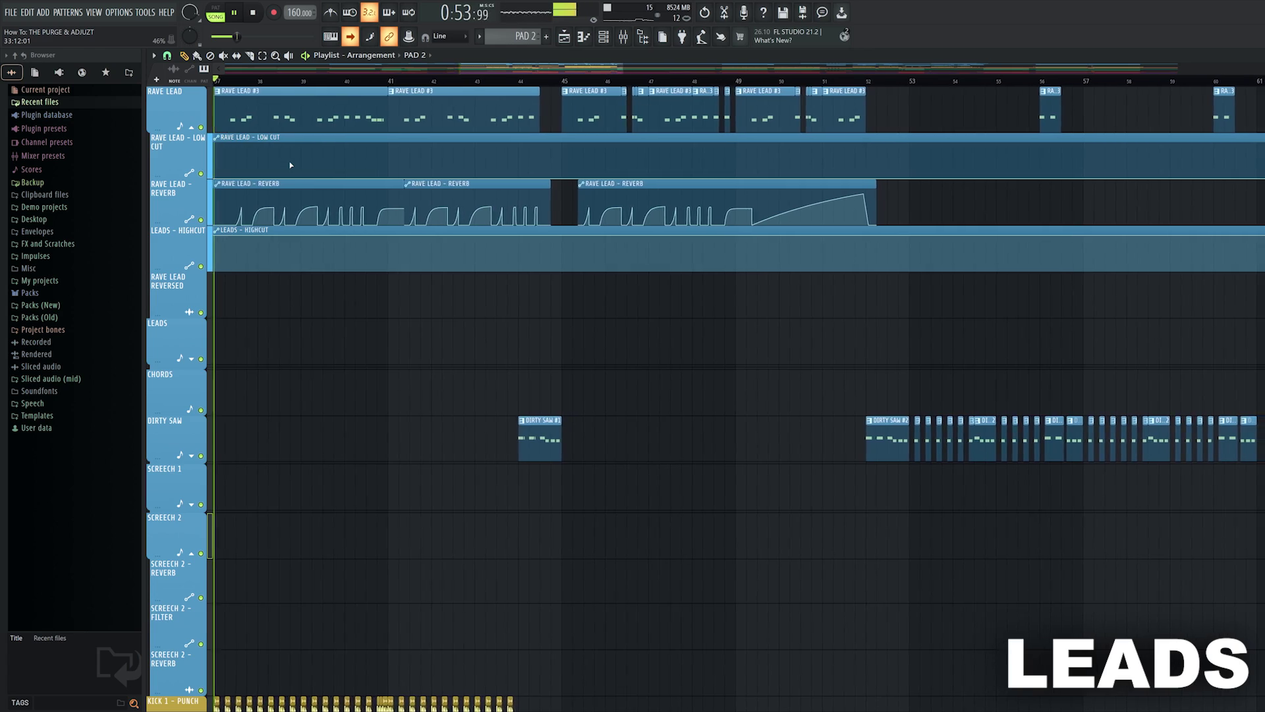
scroll(291, 165, down, 10)
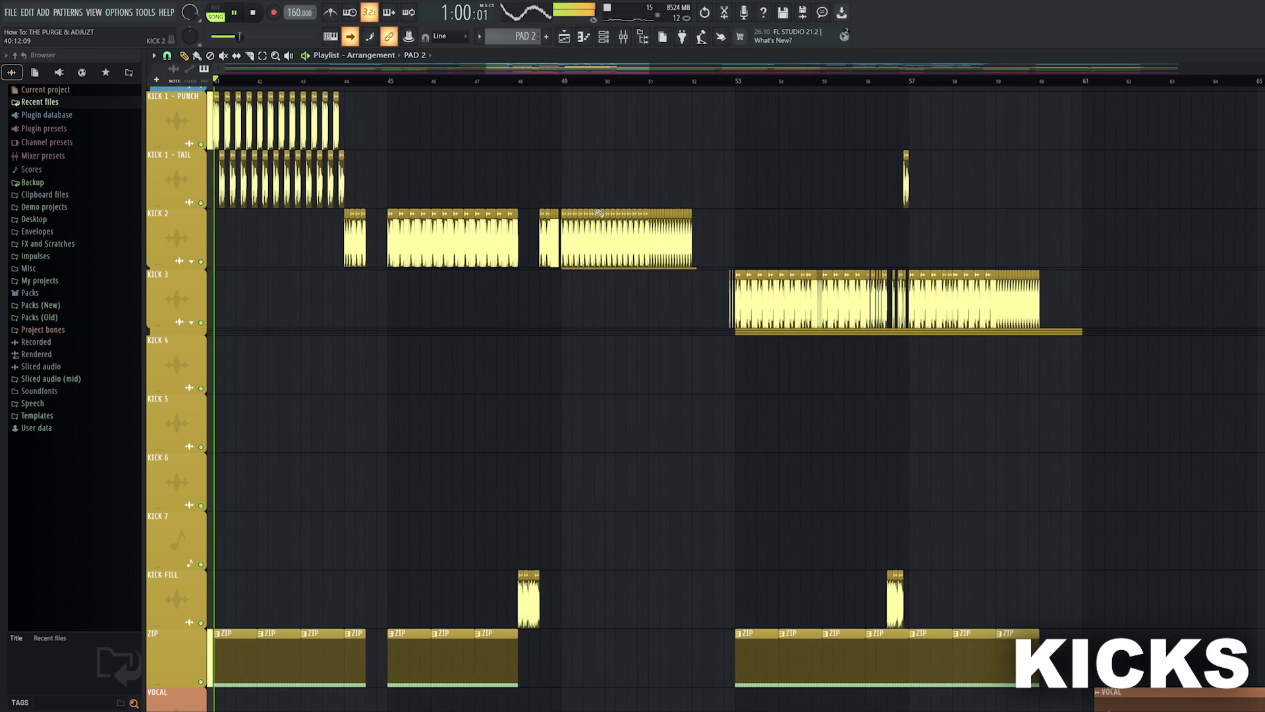
scroll(290, 165, up, 10)
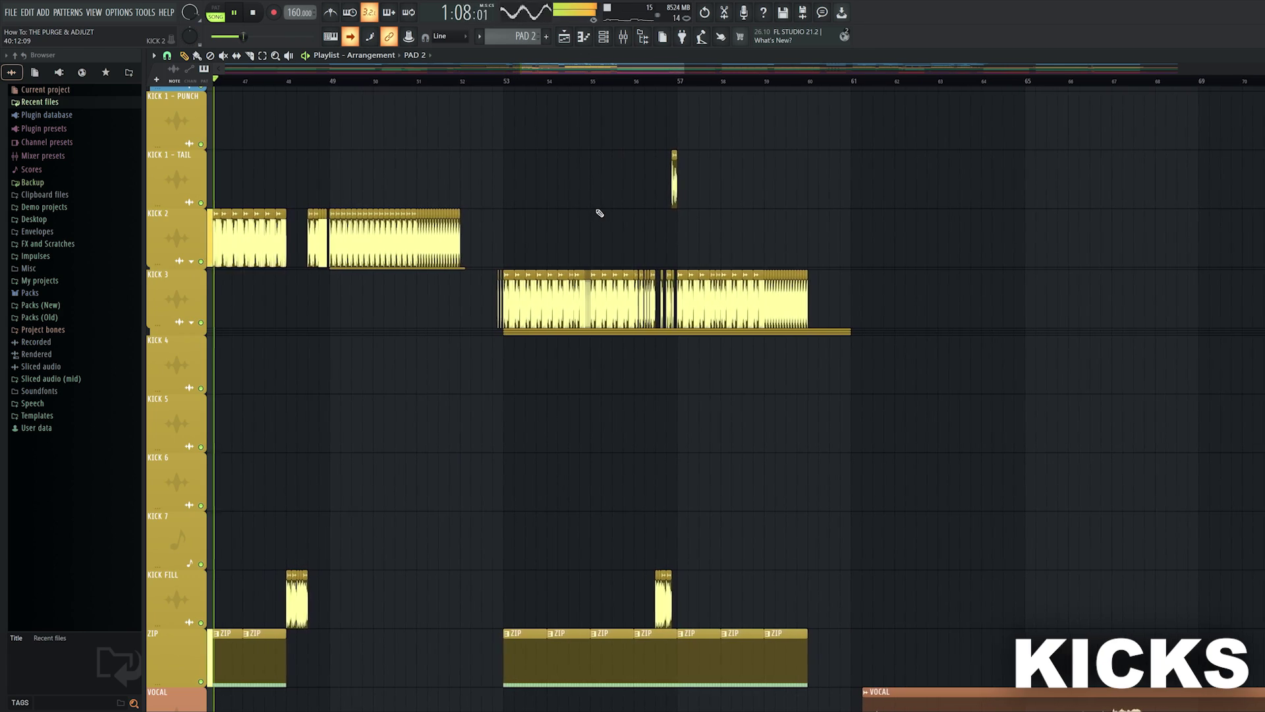
scroll(600, 212, down, 10)
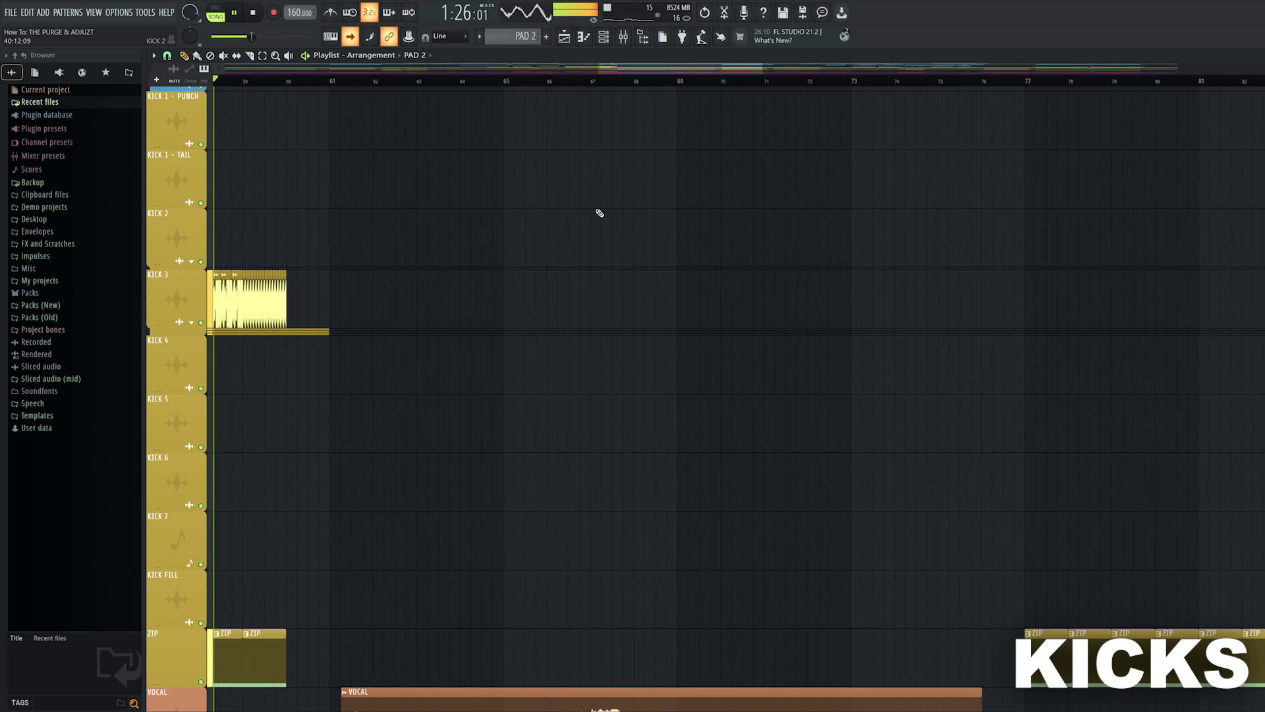
scroll(599, 213, up, 8)
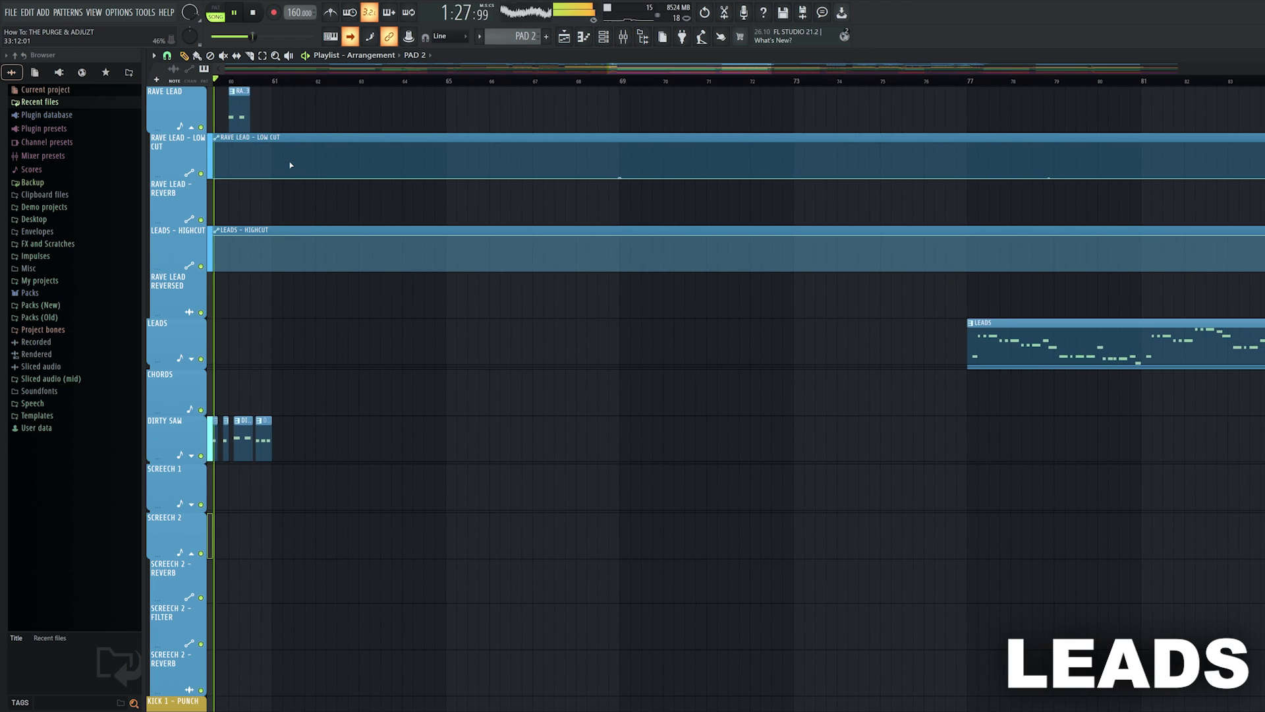
Examine the vocal, synth and lead tracks as the break after the first drop plays
scroll(288, 163, down, 8)
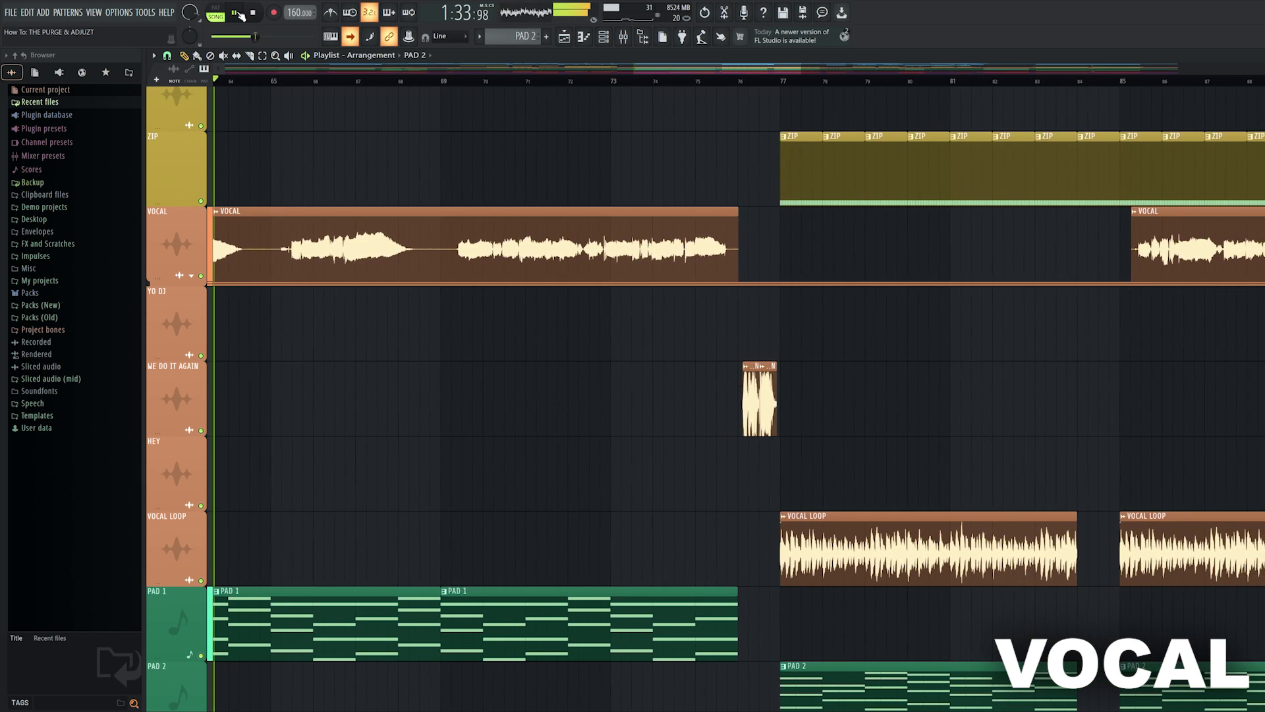
scroll(304, 132, down, 6)
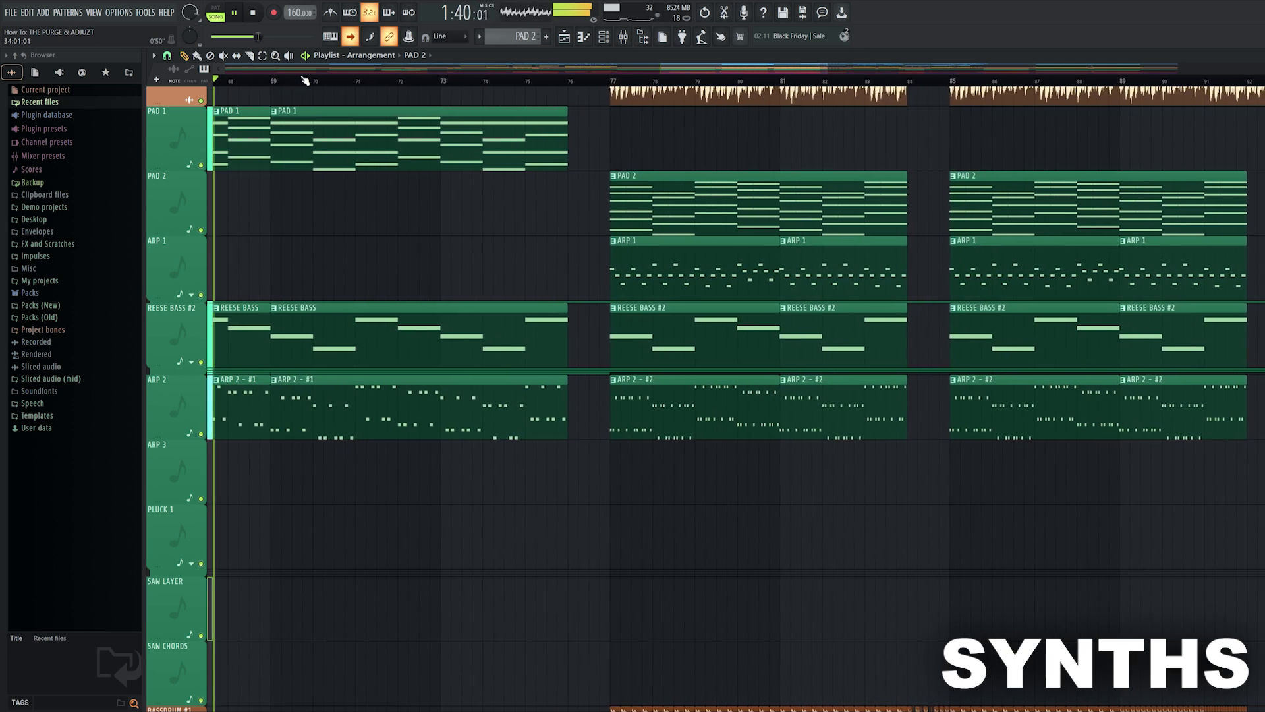
scroll(304, 131, up, 6)
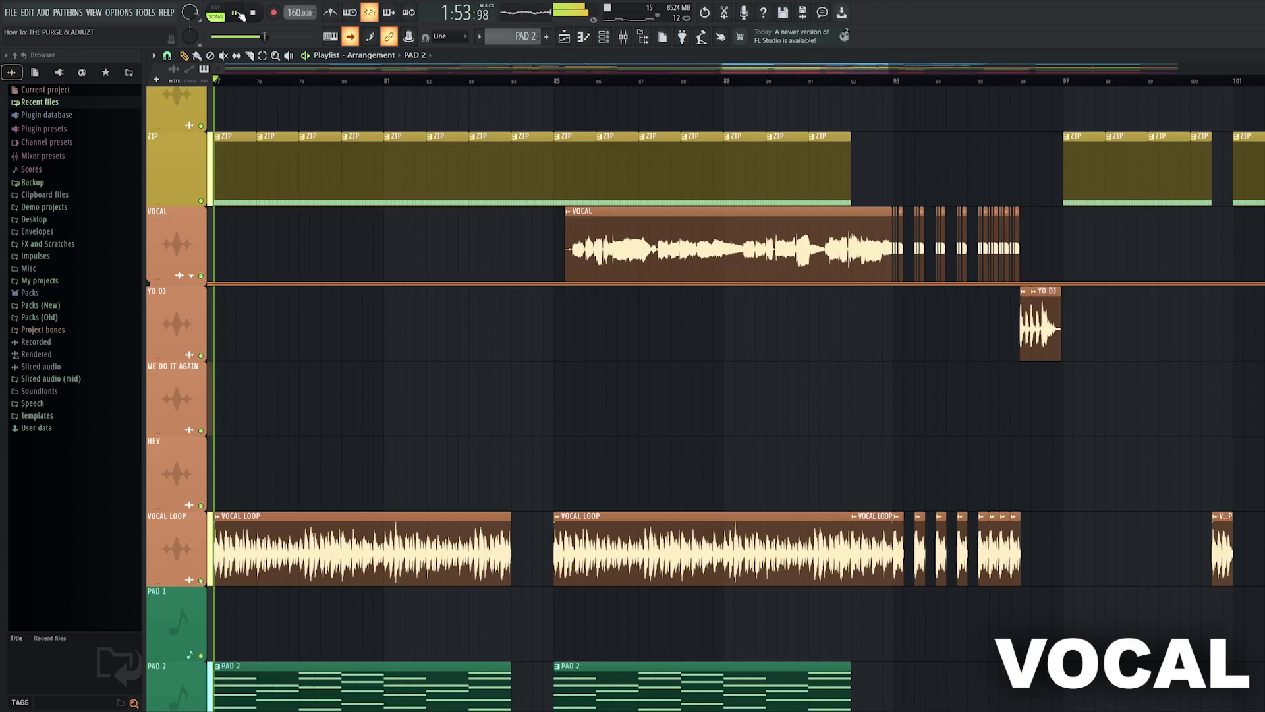
scroll(290, 165, down, 10)
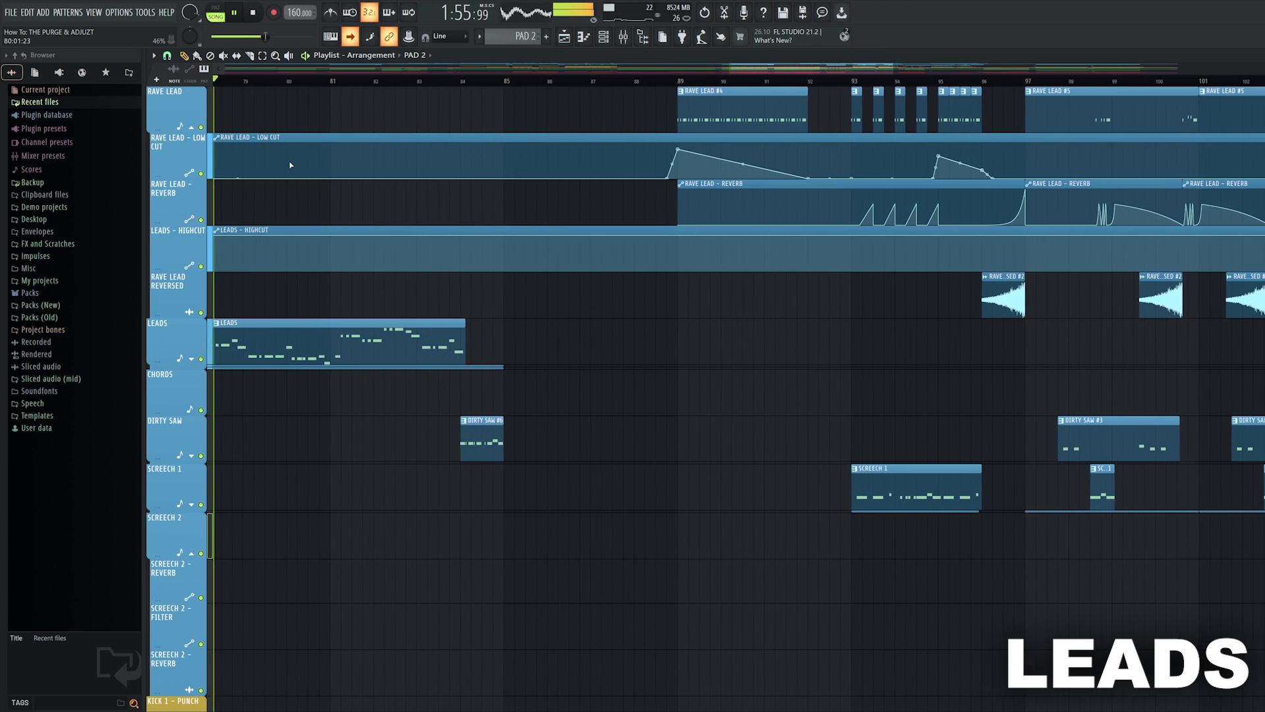
scroll(290, 164, down, 10)
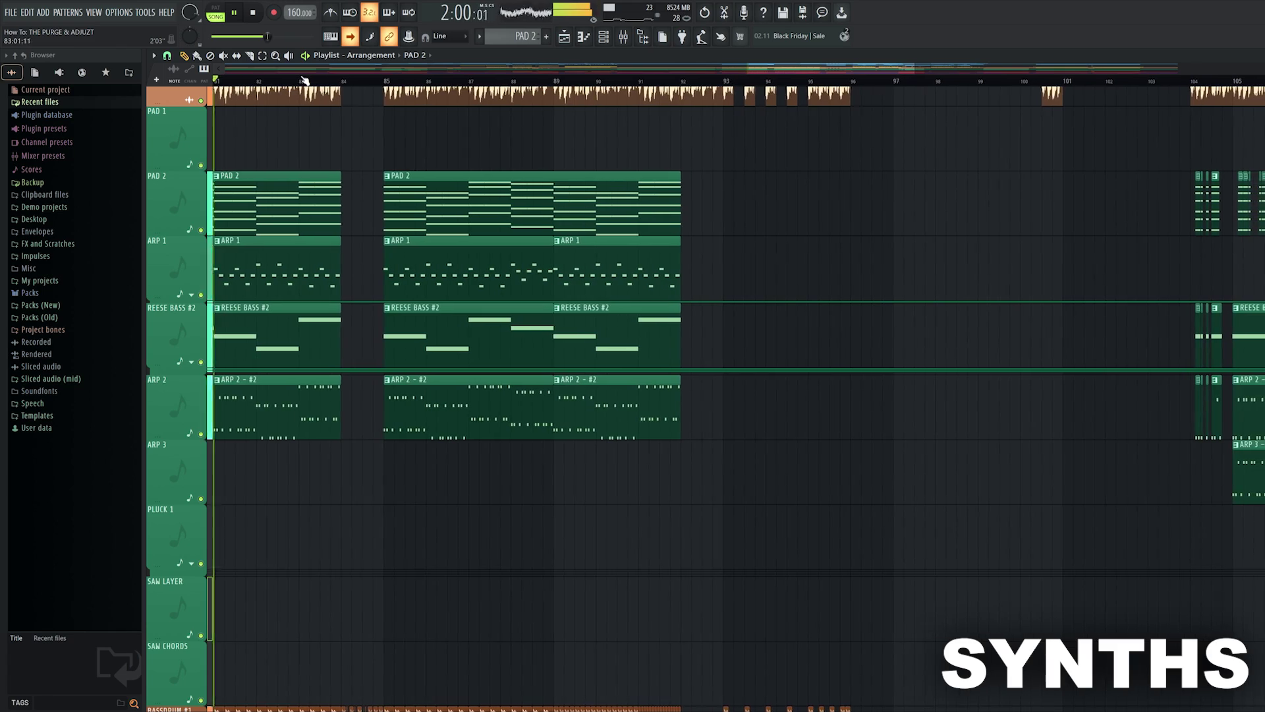
scroll(304, 105, down, 10)
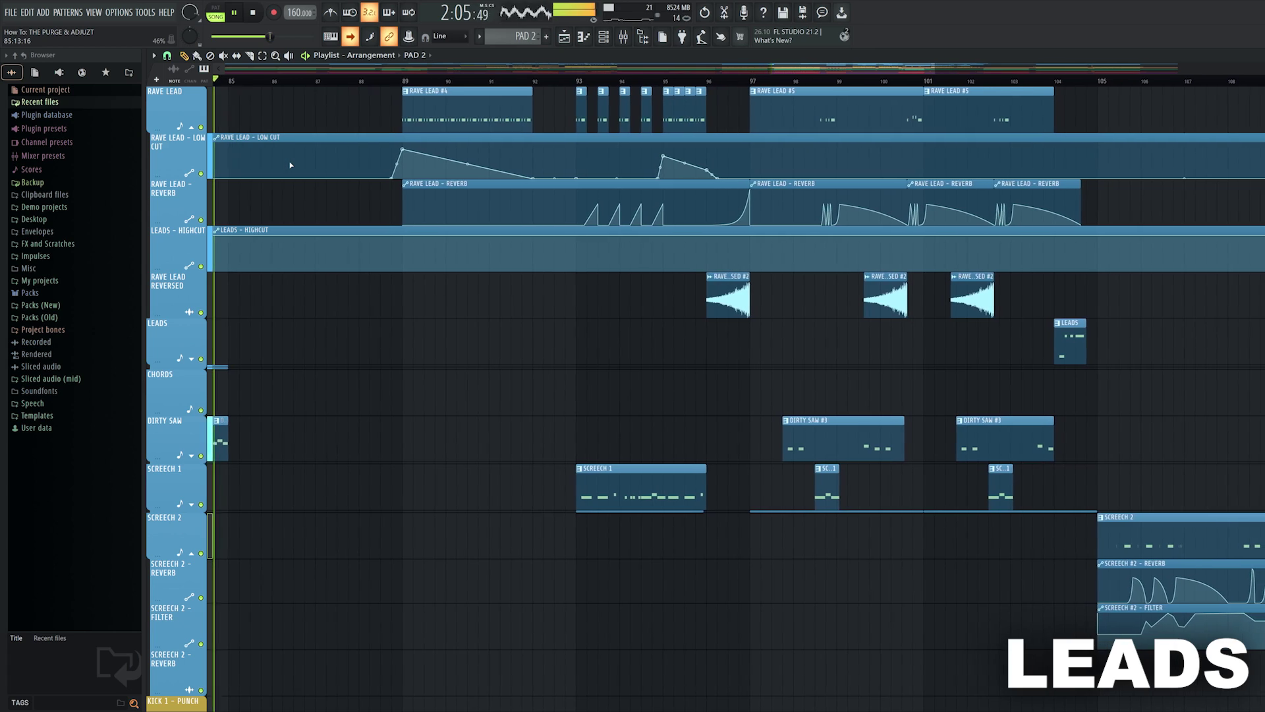
scroll(290, 164, down, 10)
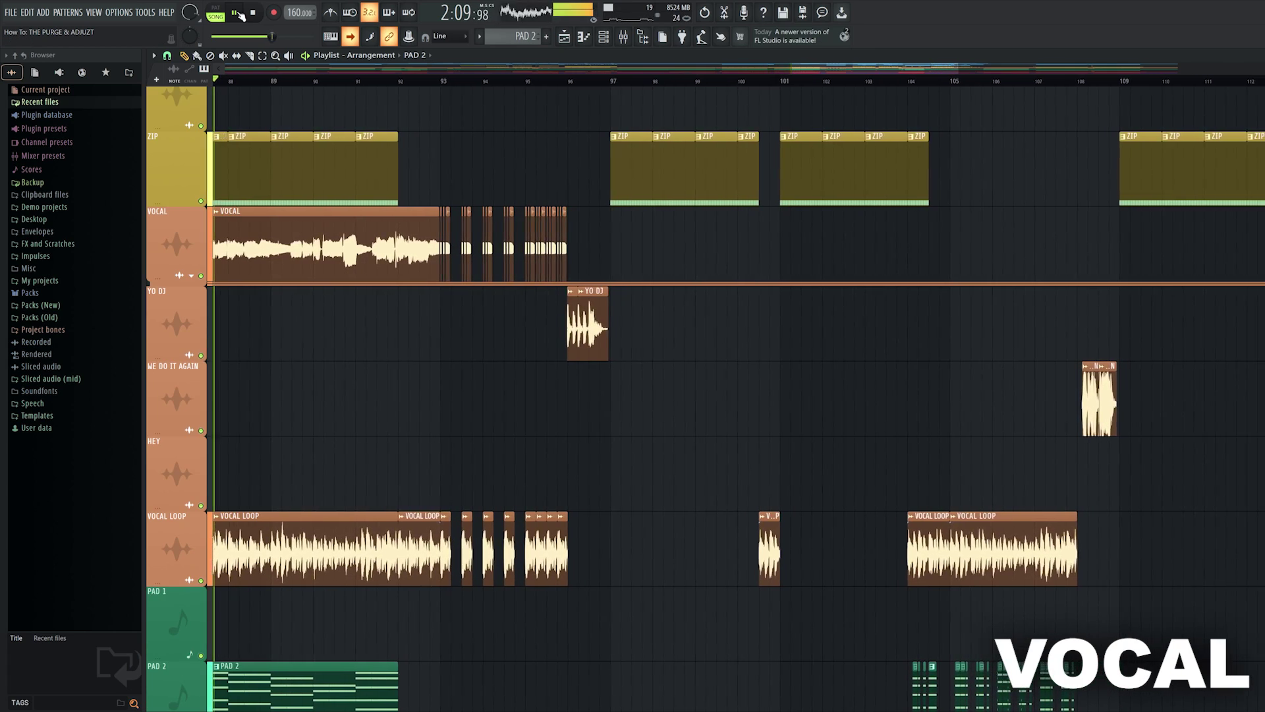
scroll(305, 80, down, 8)
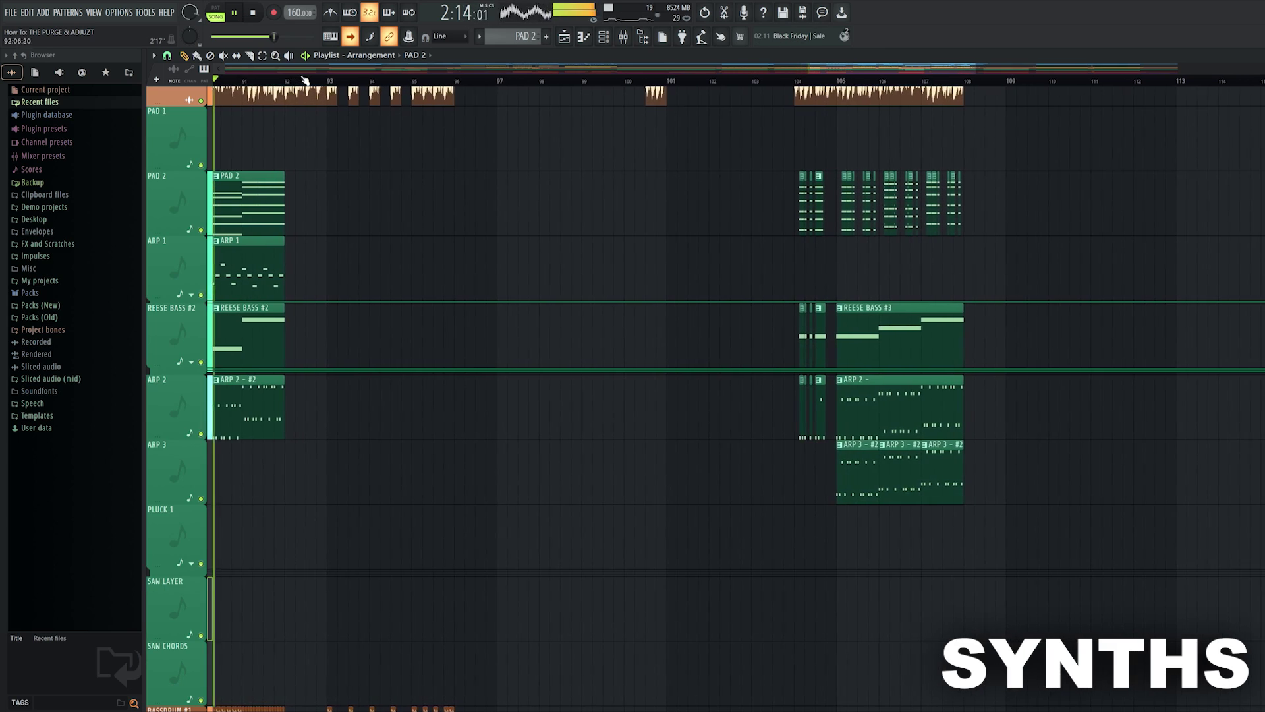
Examine the drum and vocal tracks as the build-up before the second drop plays
scroll(305, 80, down, 9)
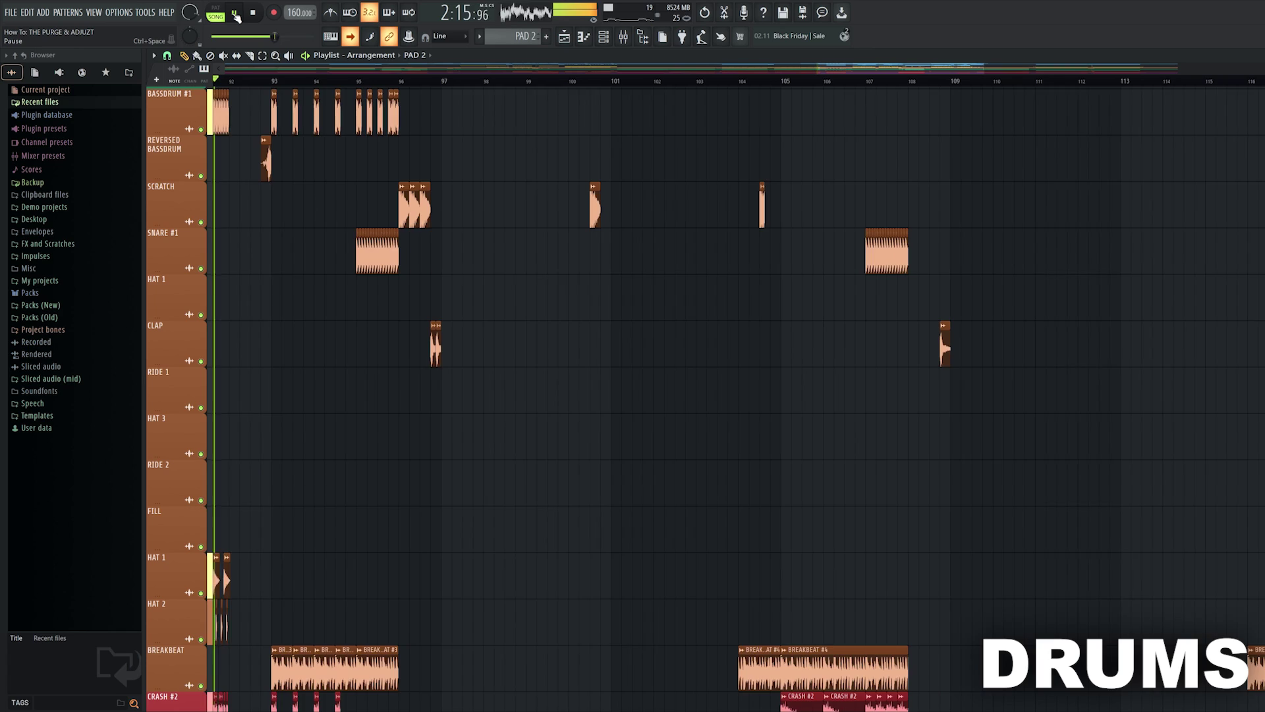
scroll(239, 15, up, 10)
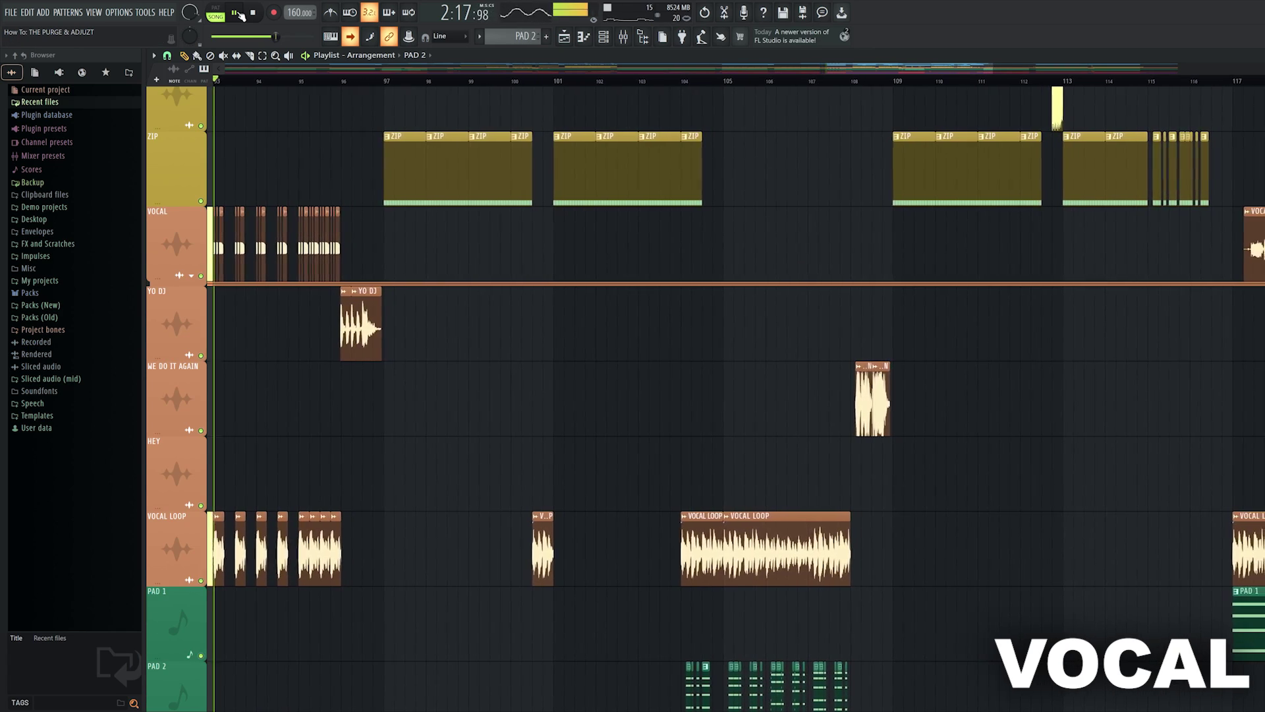
scroll(291, 165, up, 10)
scroll(291, 165, down, 20)
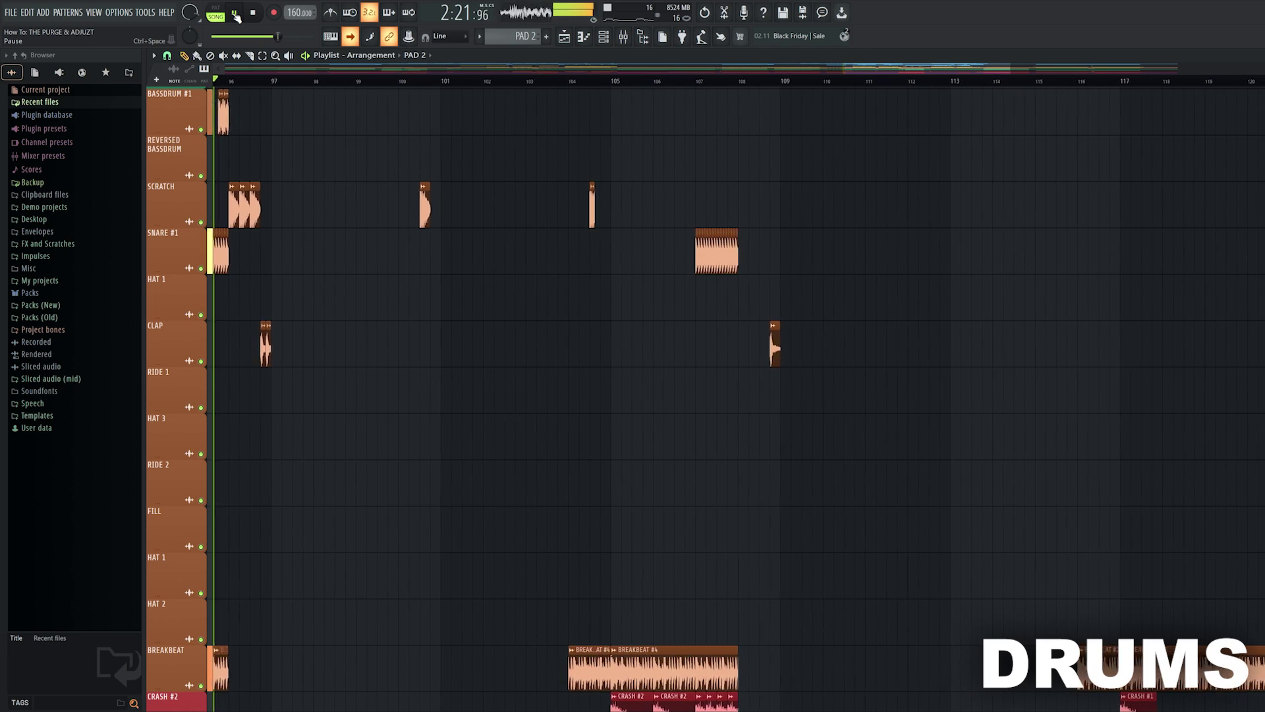
Examine the kick and lead tracks as the second drop plays
scroll(238, 16, up, 10)
scroll(599, 209, up, 10)
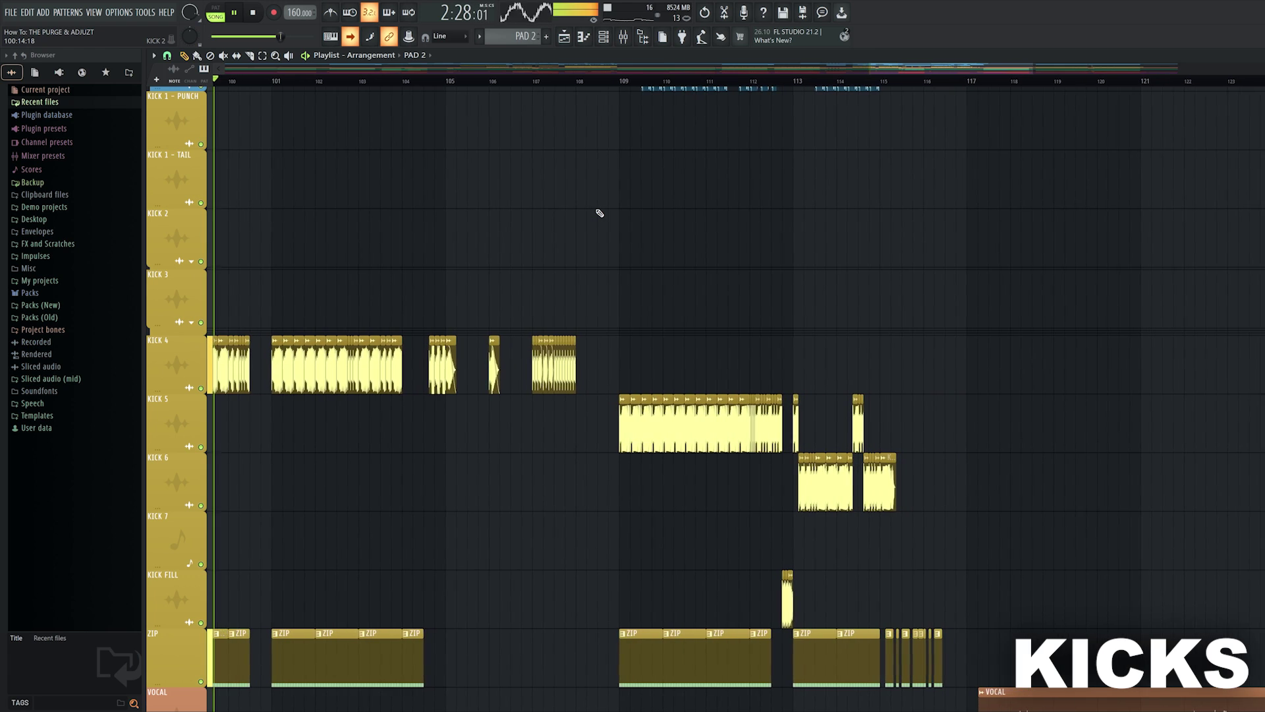
scroll(290, 164, up, 10)
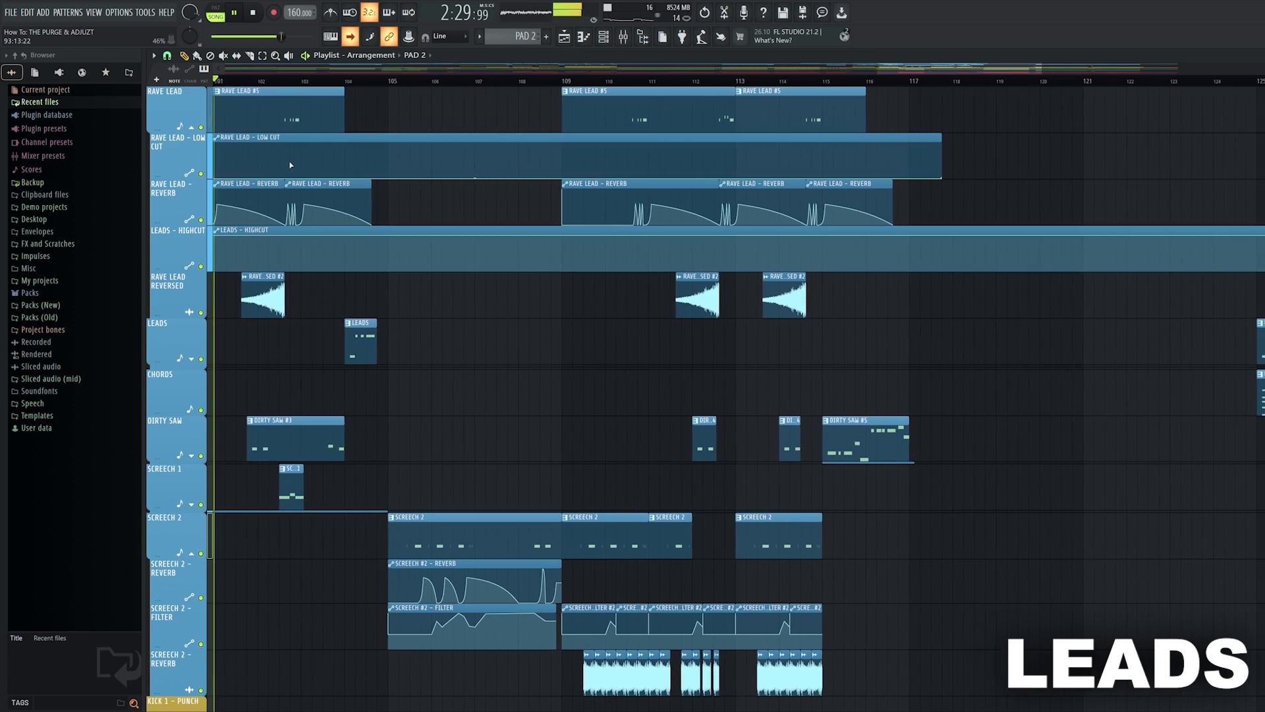
scroll(596, 209, down, 10)
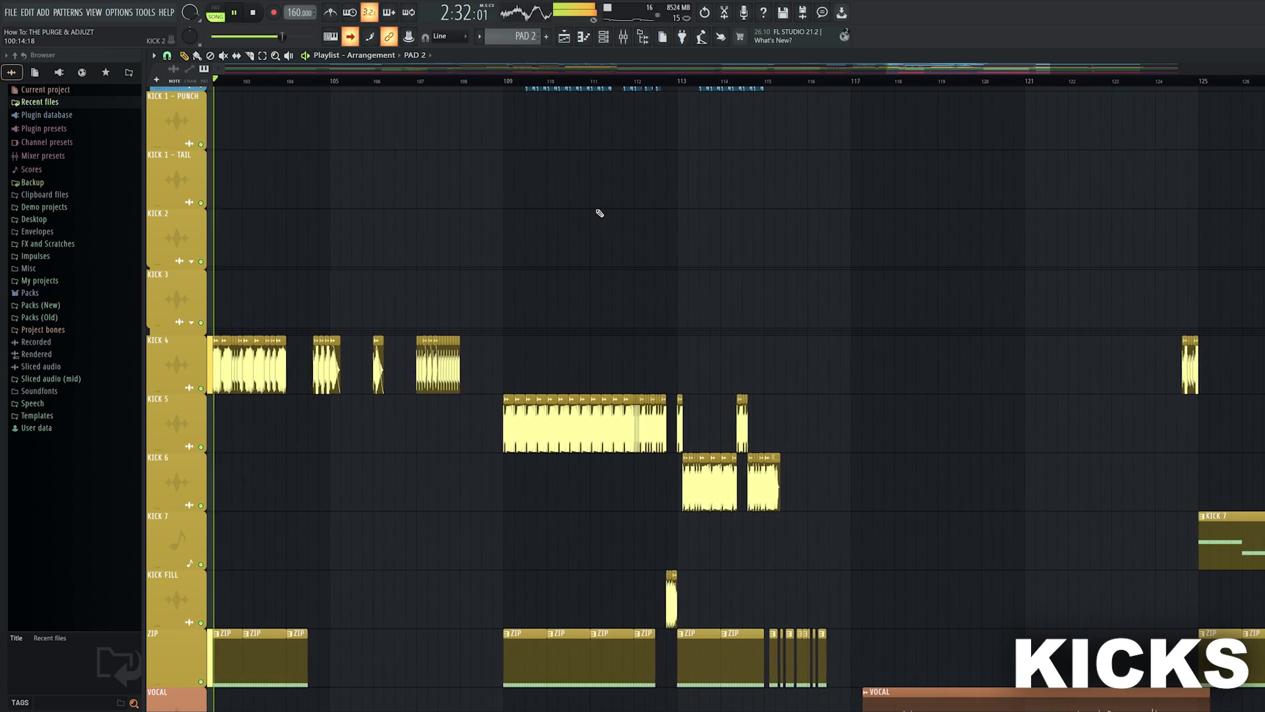
Examine the lead, effect, synth and vocal tracks as playback runs from about bar 104 to bar 109
scroll(290, 165, up, 10)
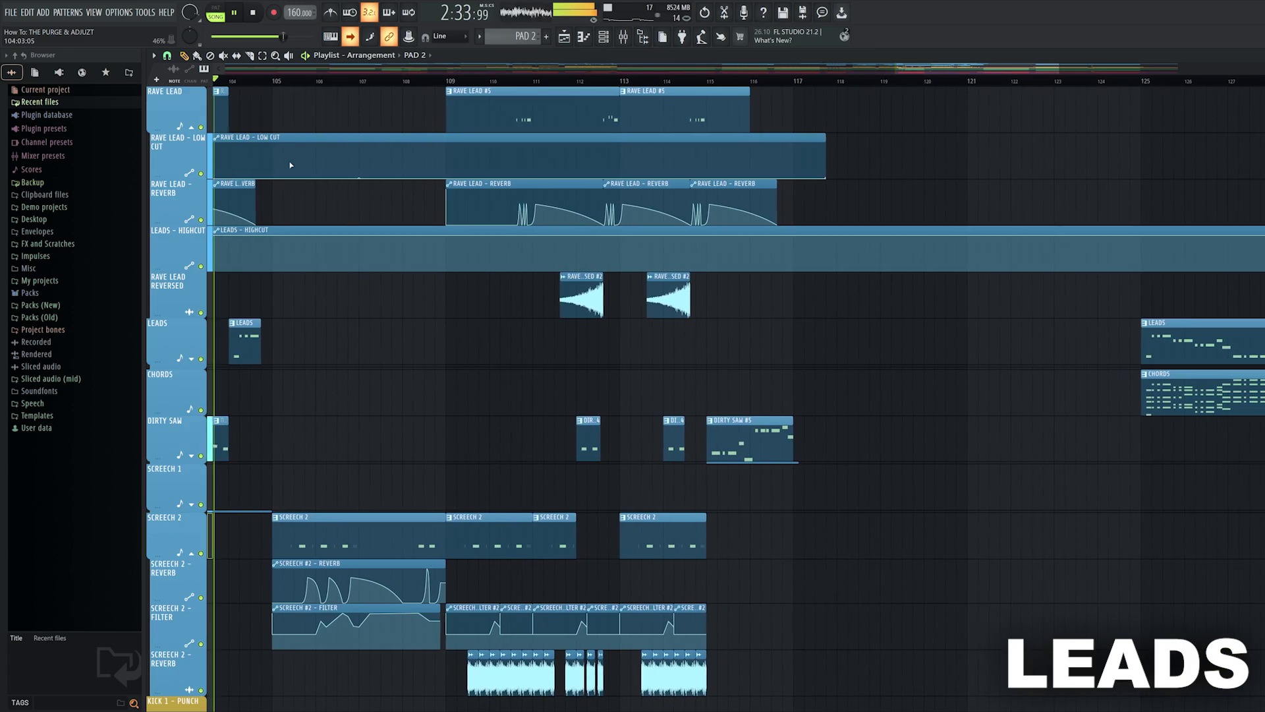
scroll(290, 165, down, 10)
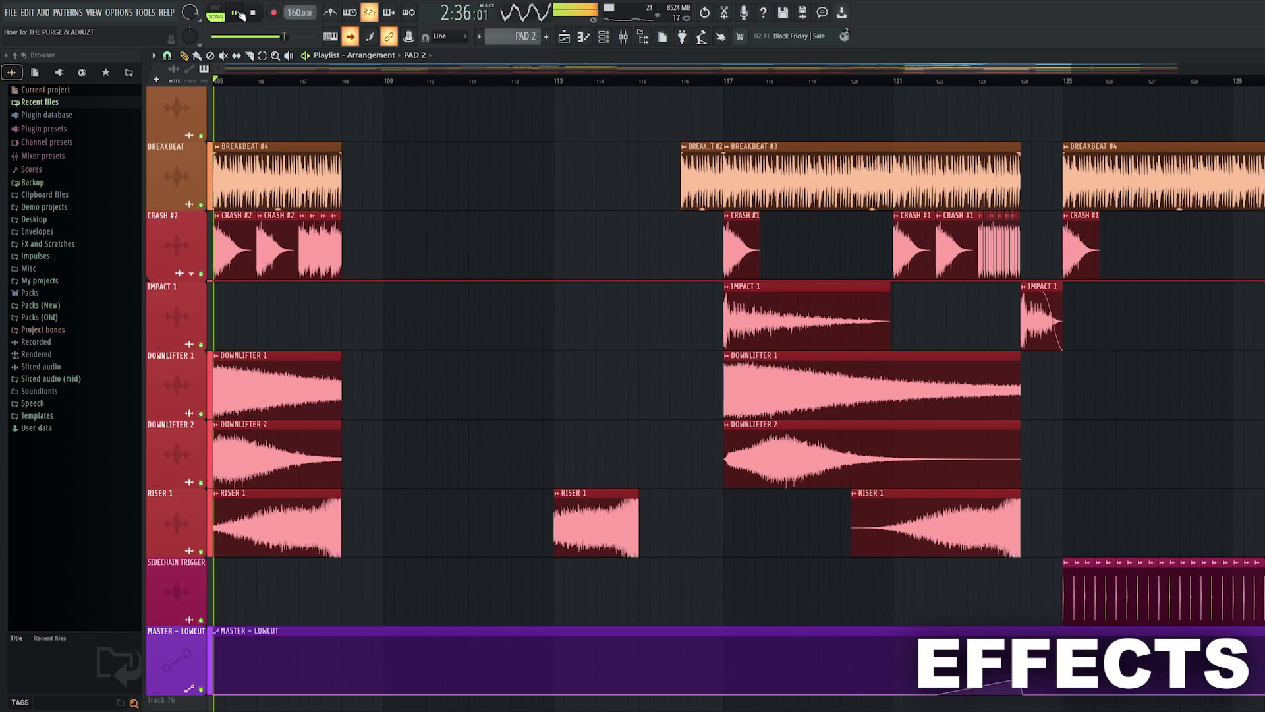
scroll(296, 165, up, 10)
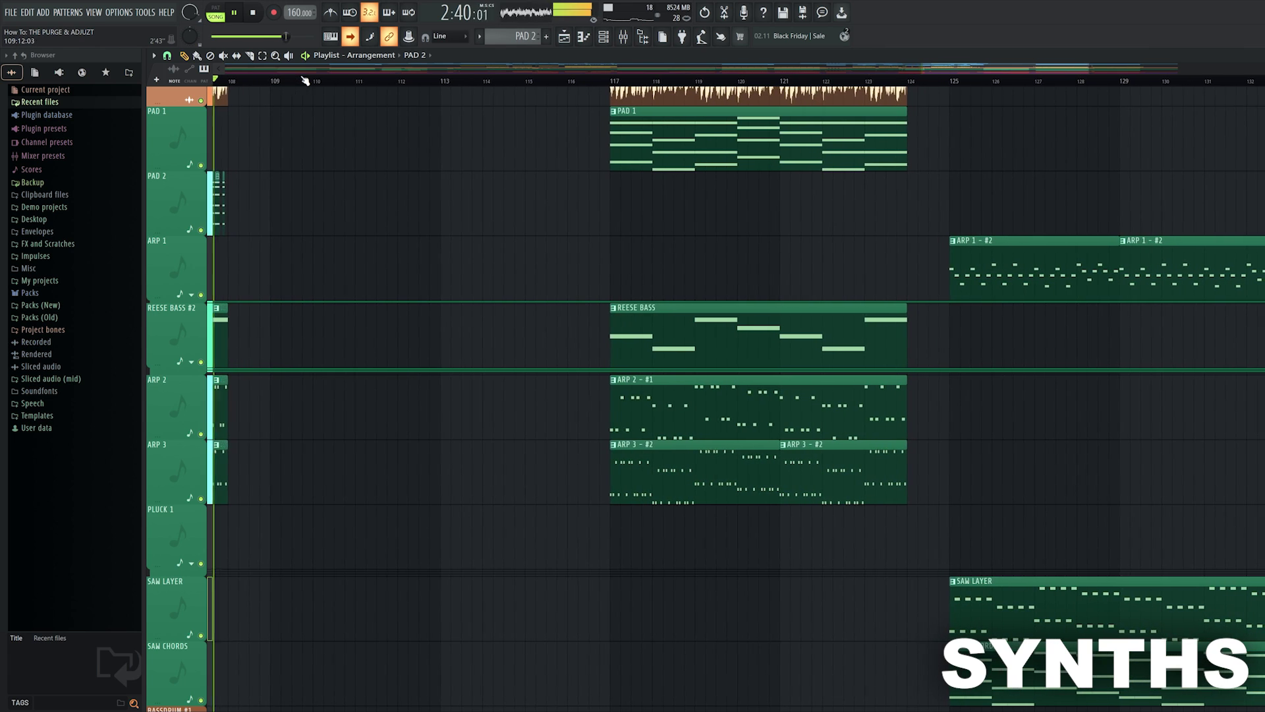
scroll(290, 145, up, 8)
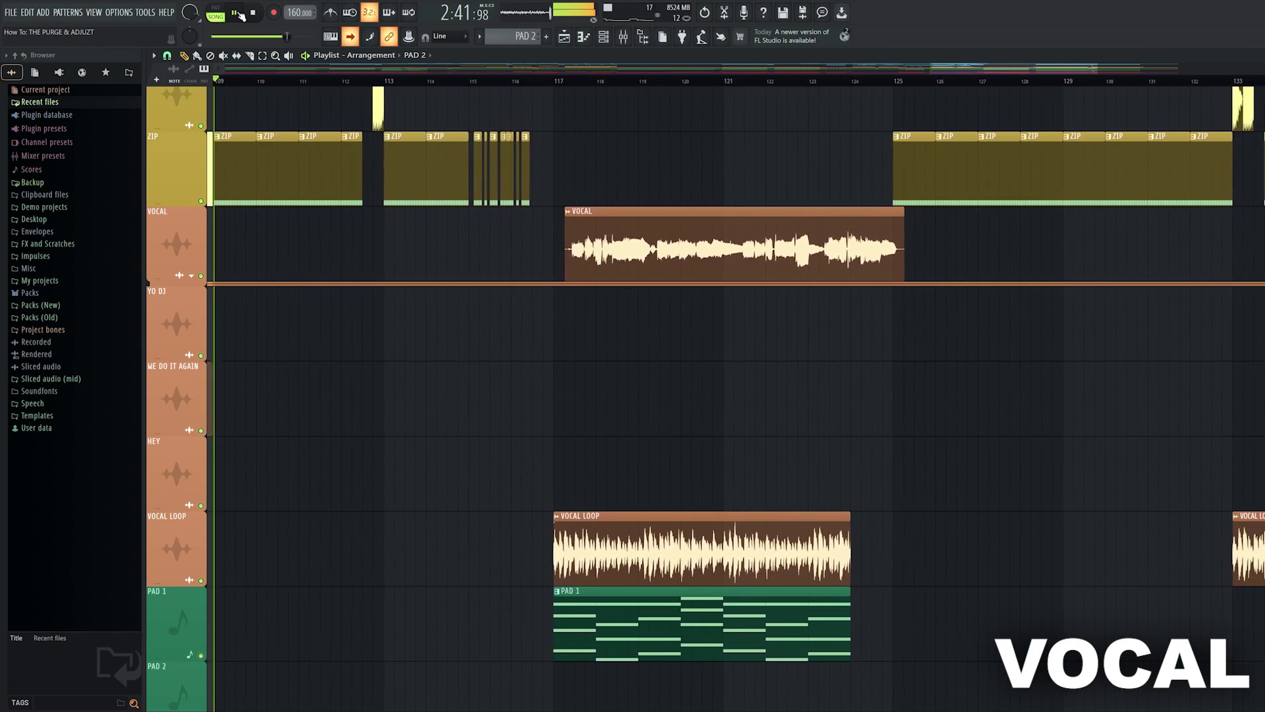
Examine how the kick and lead tracks alternate as playback runs from about bar 110 to bar 117
scroll(596, 212, up, 8)
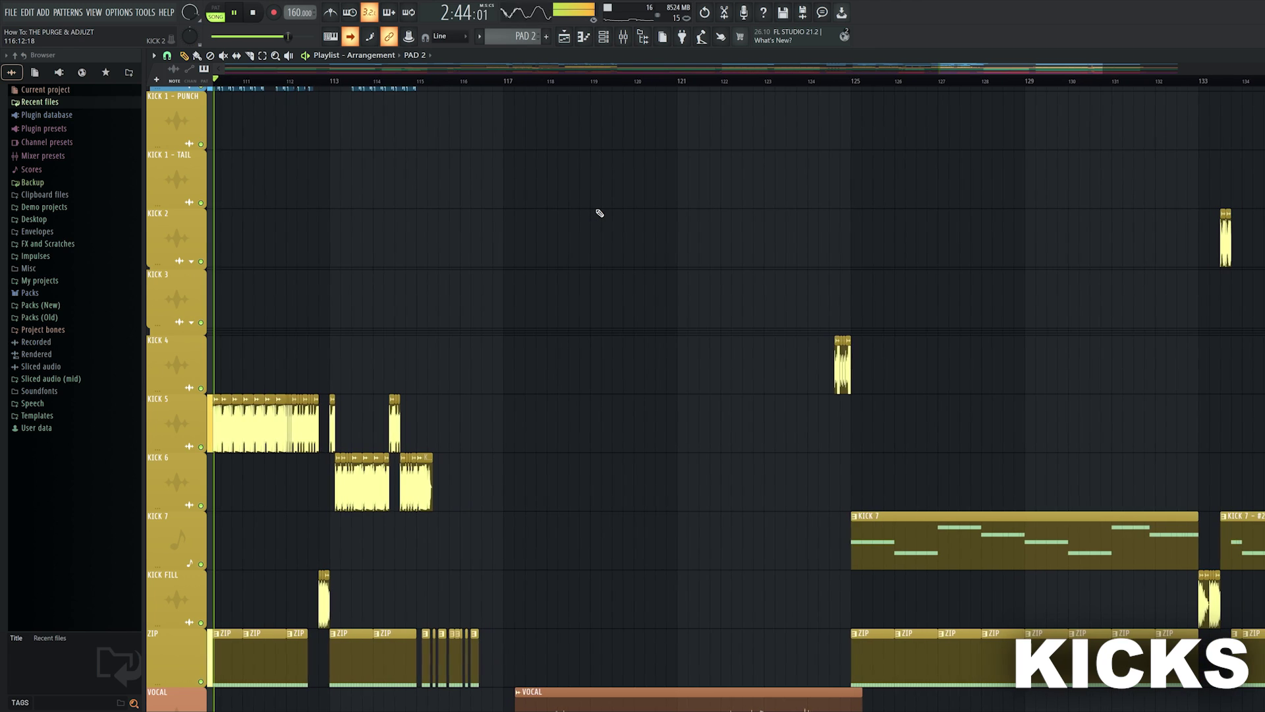
scroll(290, 165, up, 8)
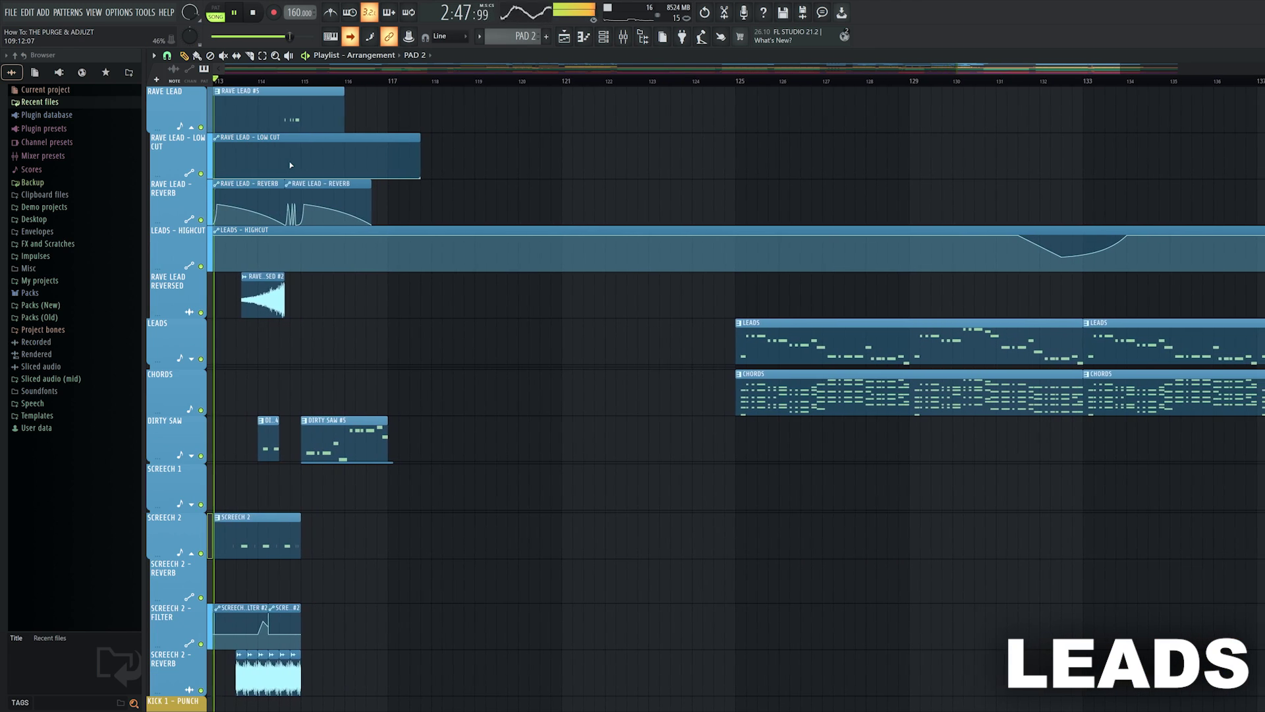
scroll(600, 213, down, 8)
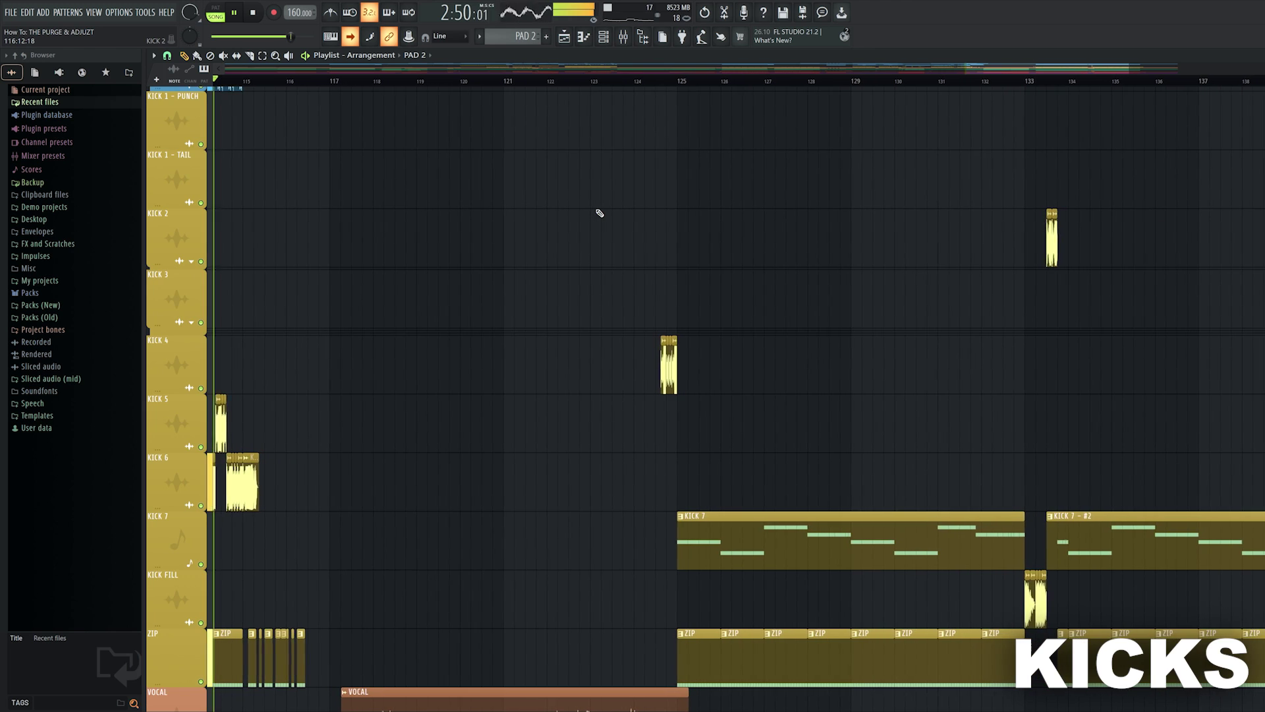
scroll(290, 165, up, 8)
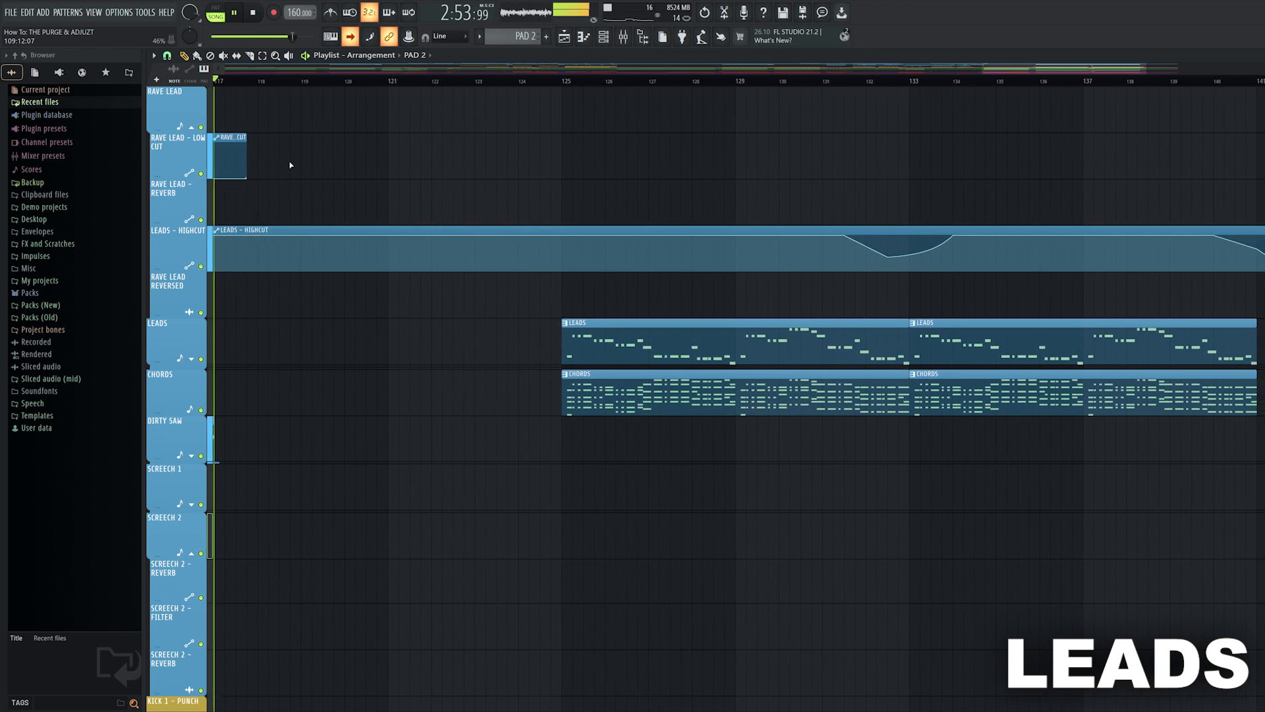
Examine the vocal, drum and effect tracks as the short break plays from about bar 118 to bar 124
scroll(288, 165, up, 8)
scroll(305, 80, up, 8)
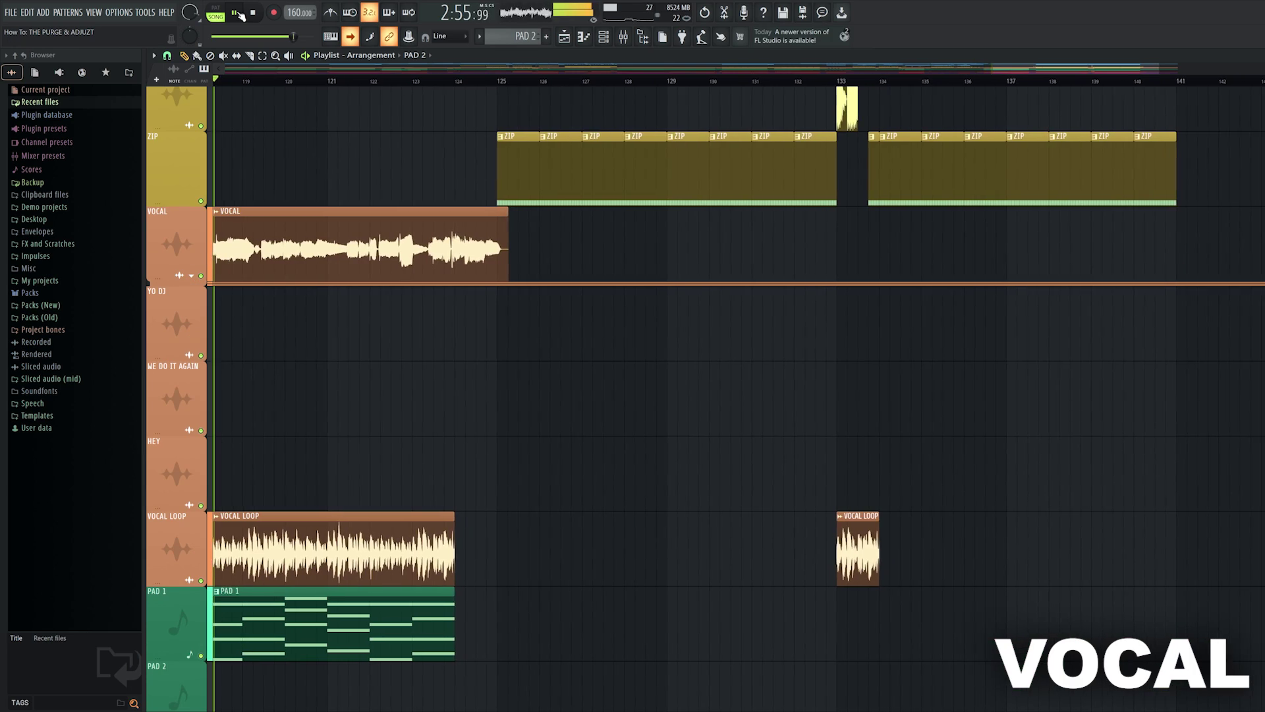
scroll(277, 52, down, 10)
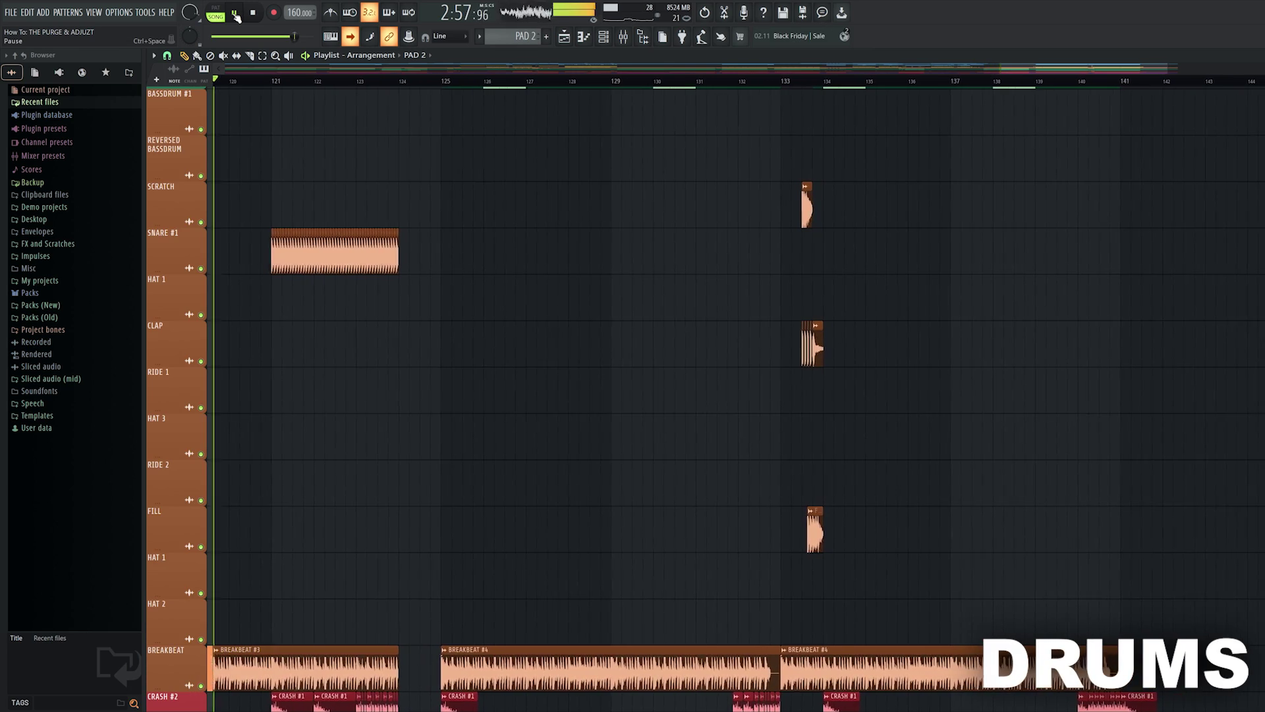
scroll(237, 17, down, 10)
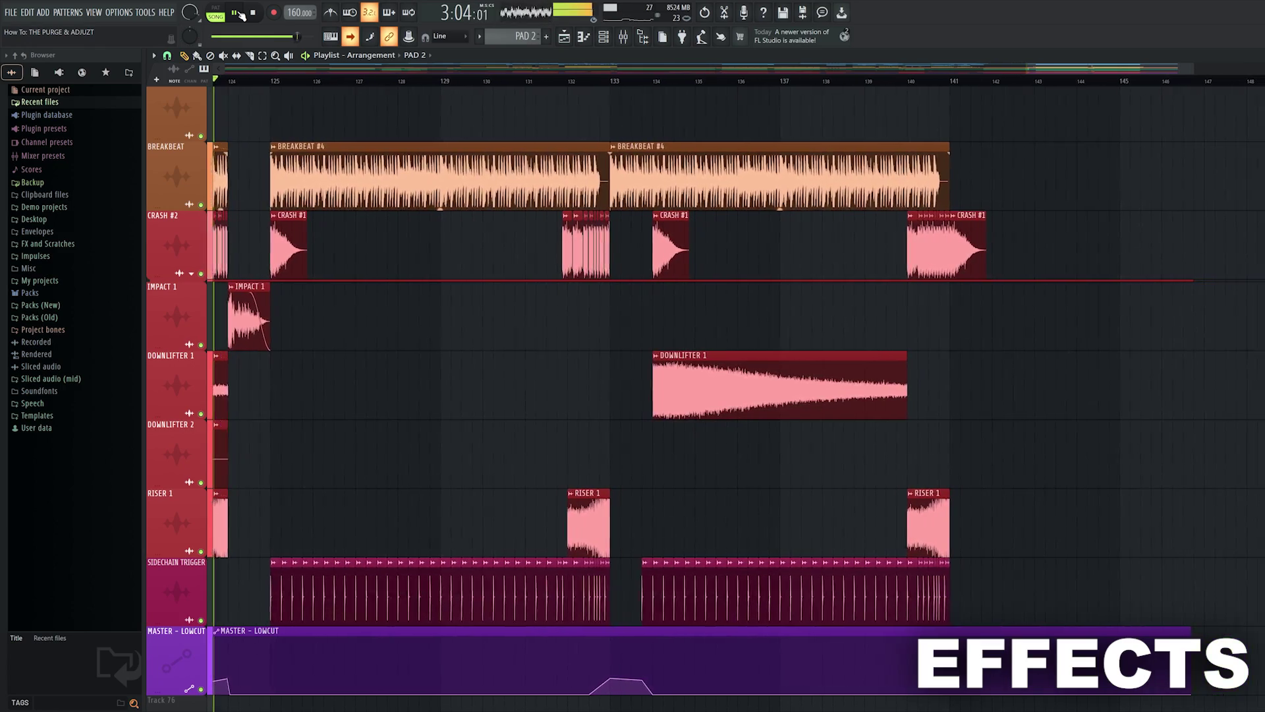
Examine the kick, lead, synth and drum tracks as the final melodic section plays from about bar 126 to bar 137
scroll(241, 16, down, 8)
scroll(592, 211, up, 8)
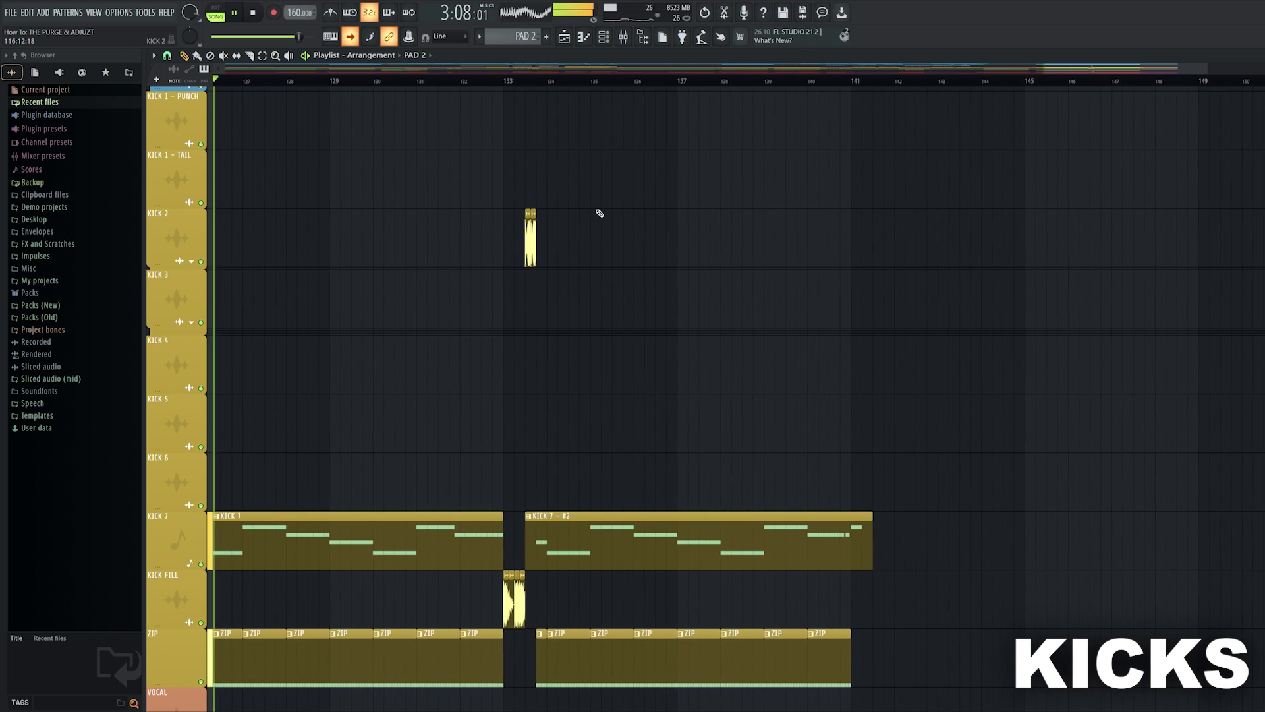
scroll(290, 165, up, 8)
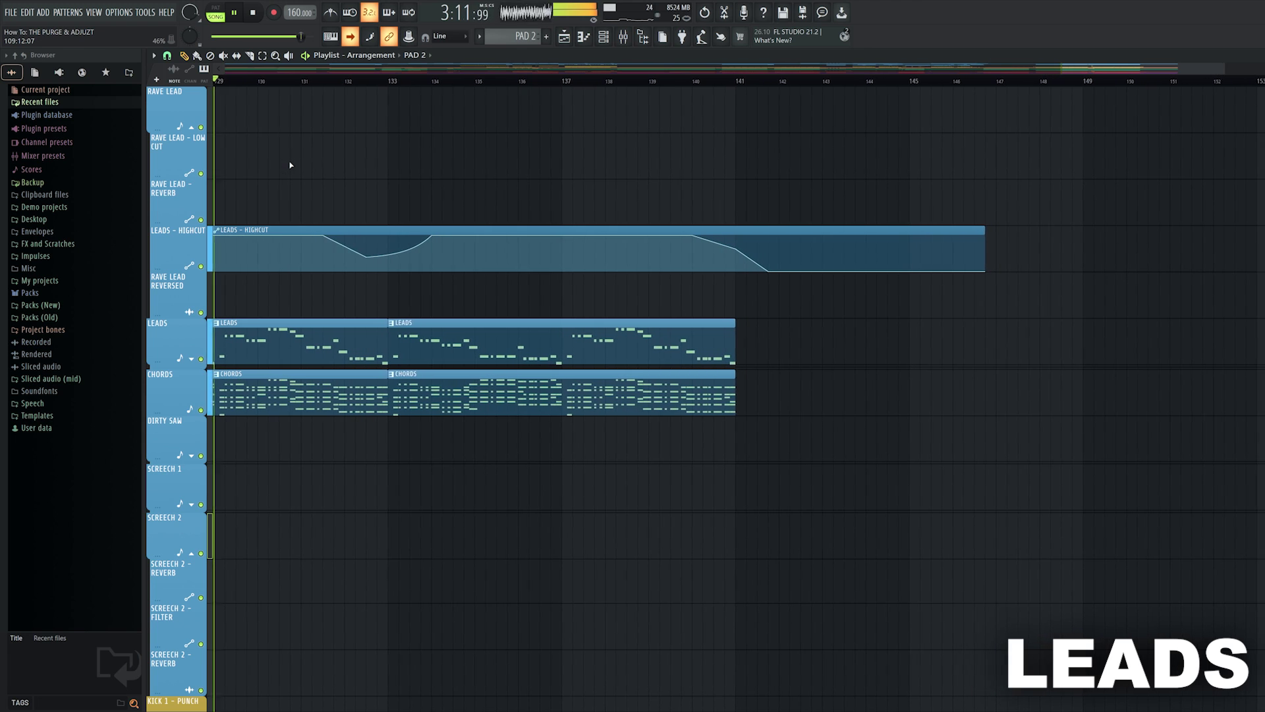
scroll(290, 165, up, 8)
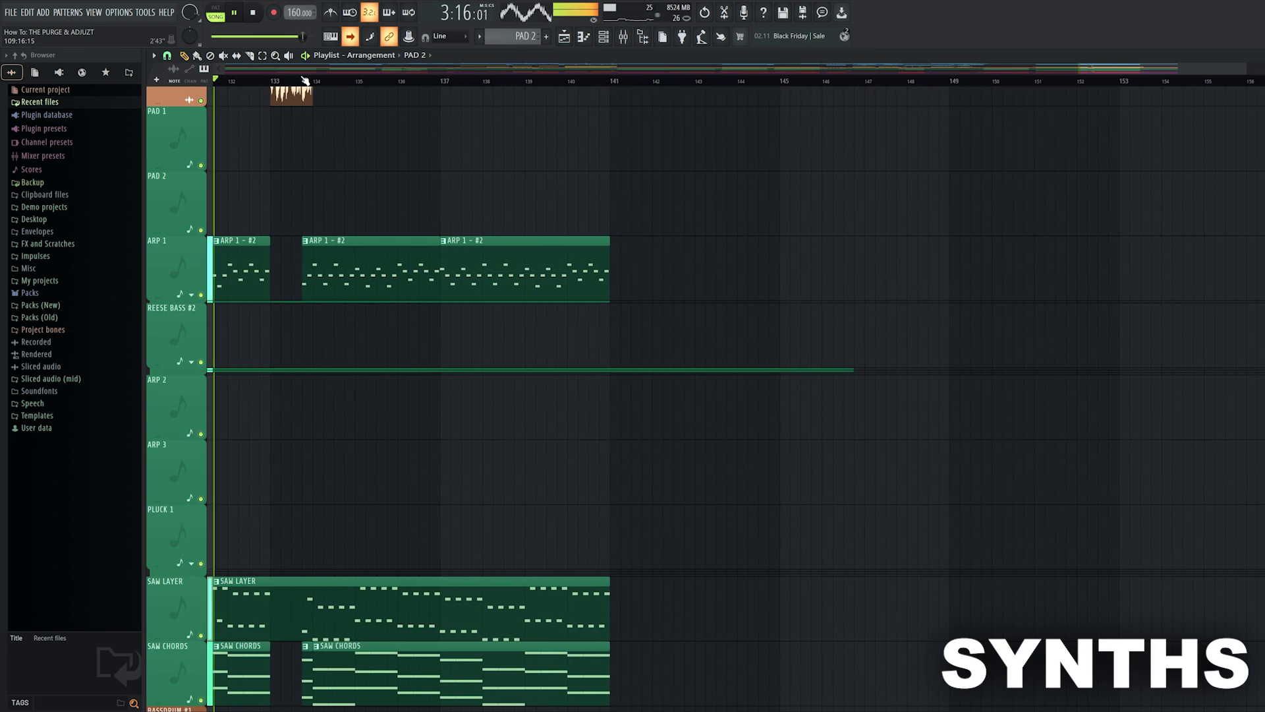
scroll(599, 213, up, 5)
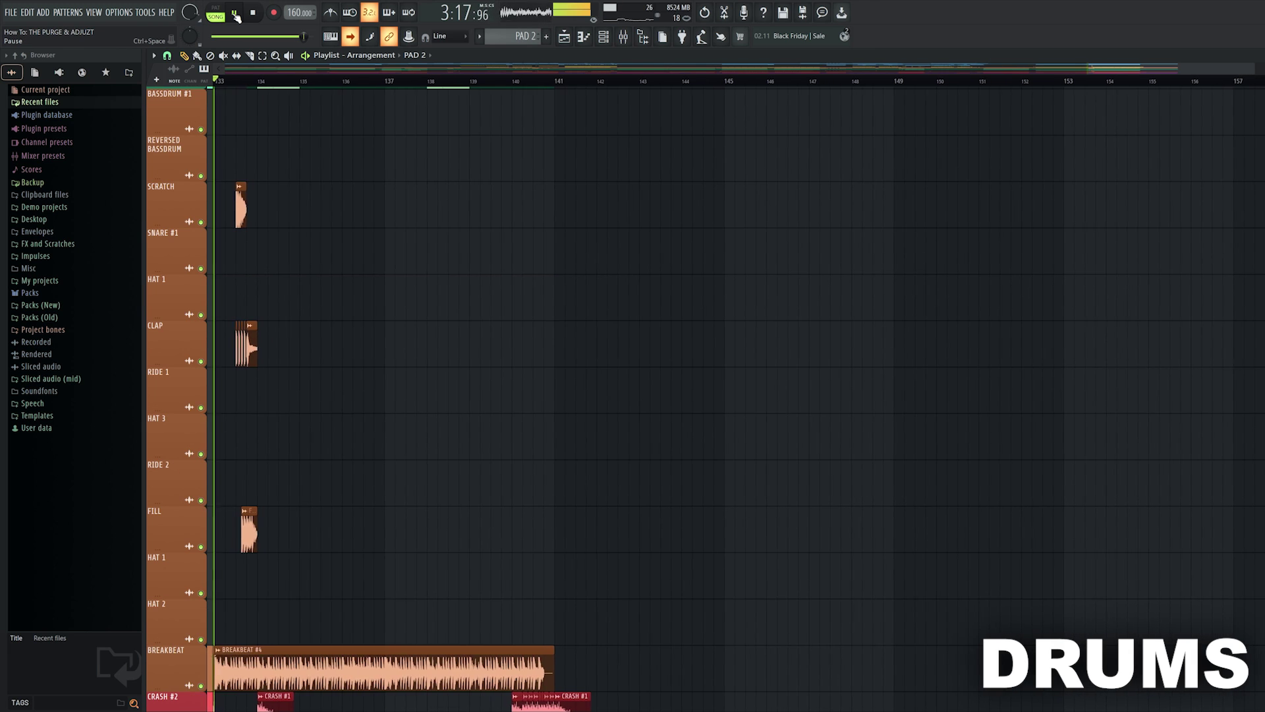
scroll(599, 213, up, 5)
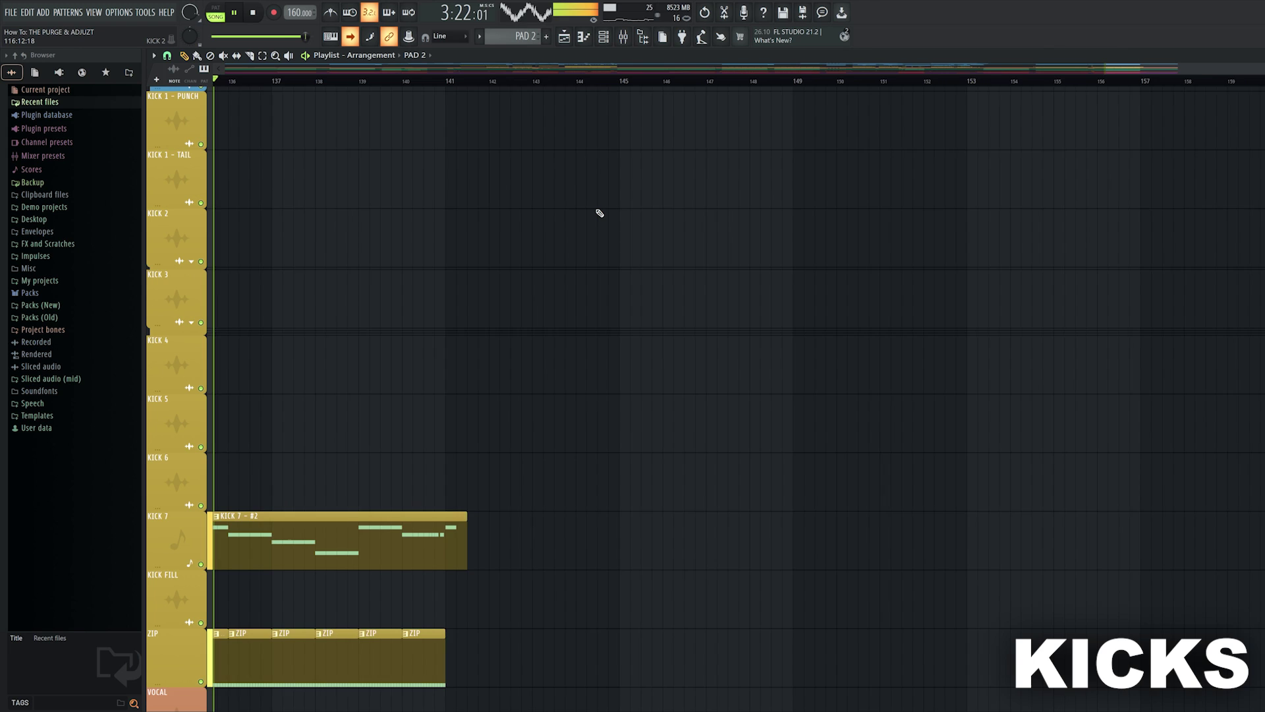
scroll(290, 165, up, 5)
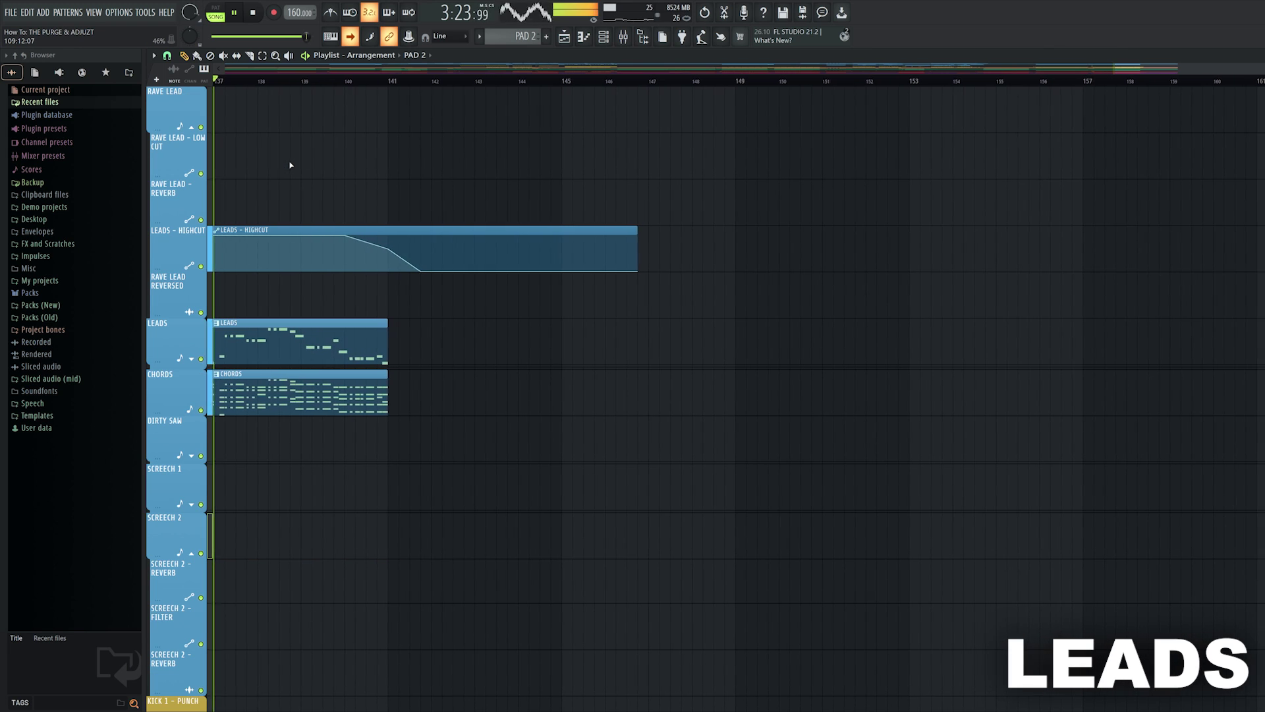